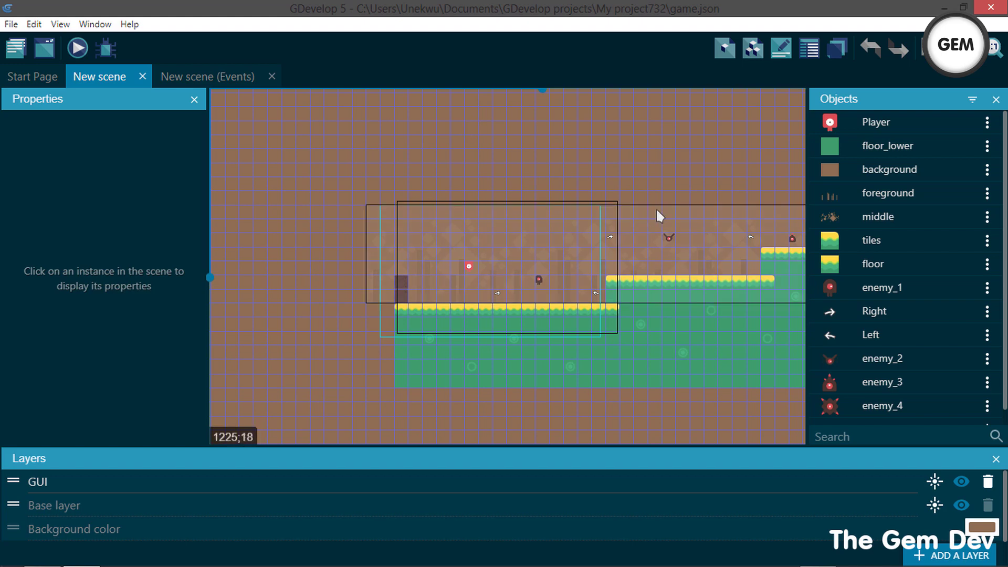
# Step: Look over the level layout in the scene editor, from the starting ground to the far platforms
pyautogui.scroll(-1, 895, 267)
pyautogui.scroll(1, 896, 266)
pyautogui.scroll(1, 705, 211)
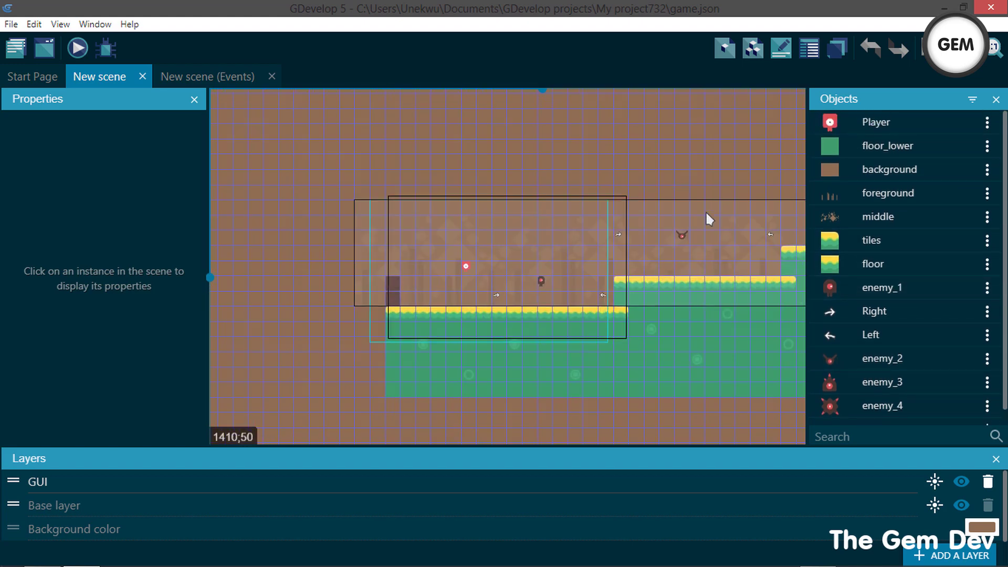
pyautogui.scroll(-5, 706, 211)
pyautogui.scroll(-5, 499, 190)
pyautogui.moveTo(649, 159); pyautogui.dragTo(555, 165, button='middle')
pyautogui.scroll(1, 554, 166)
pyautogui.scroll(-1, 288, 205)
pyautogui.scroll(1, 289, 206)
pyautogui.moveTo(288, 205); pyautogui.dragTo(516, 189, button='middle')
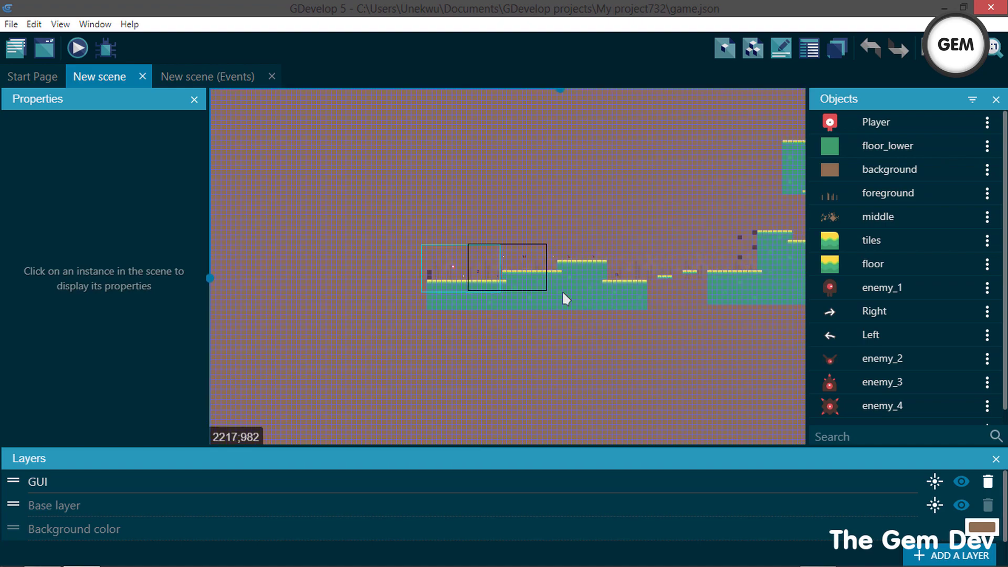
pyautogui.scroll(3, 502, 240)
pyautogui.scroll(2, 429, 167)
pyautogui.scroll(1, 523, 164)
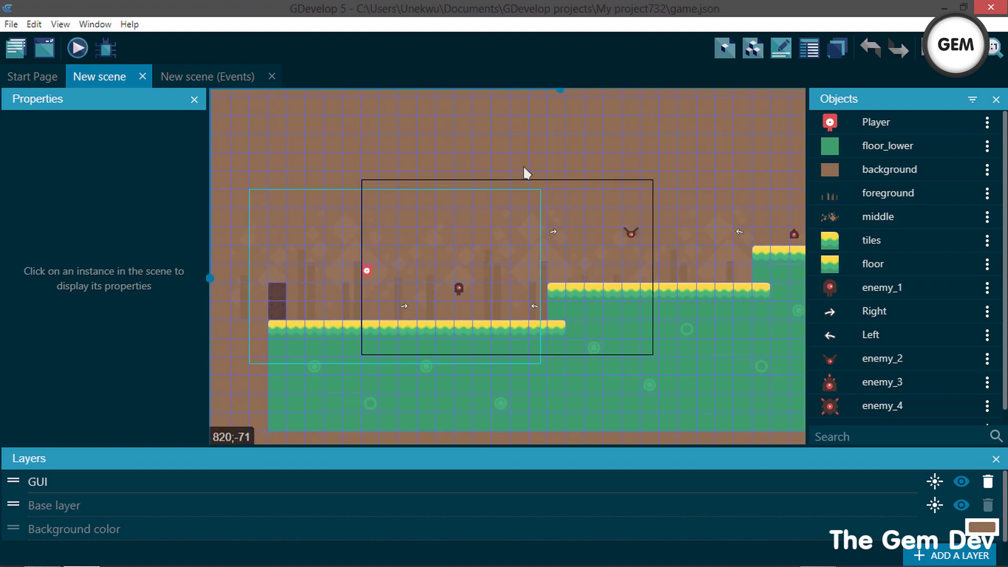
# Step: Set the Player's platformer jump speed to 1000 and apply the change
pyautogui.doubleClick(851, 121)
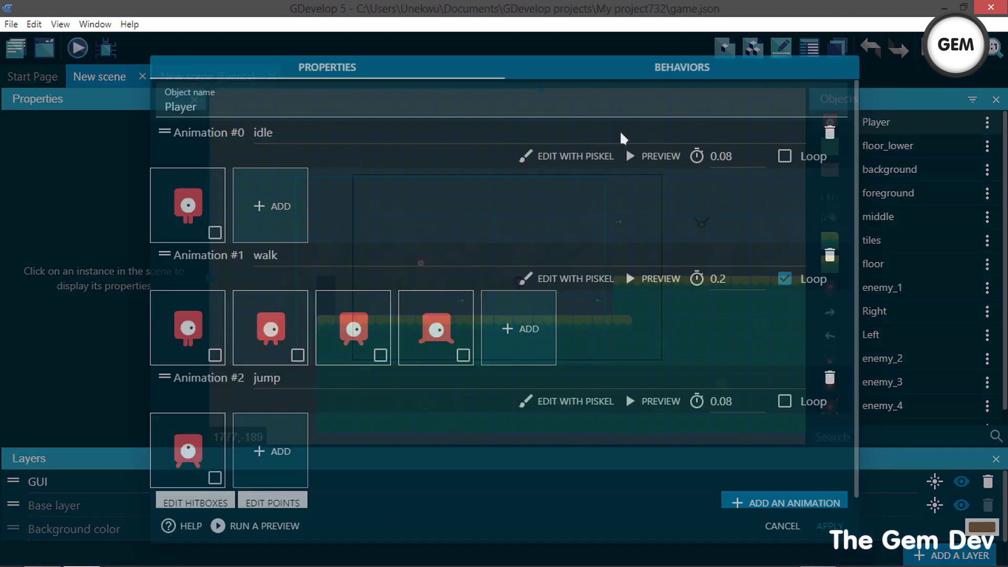
pyautogui.click(629, 64)
pyautogui.scroll(-3, 448, 263)
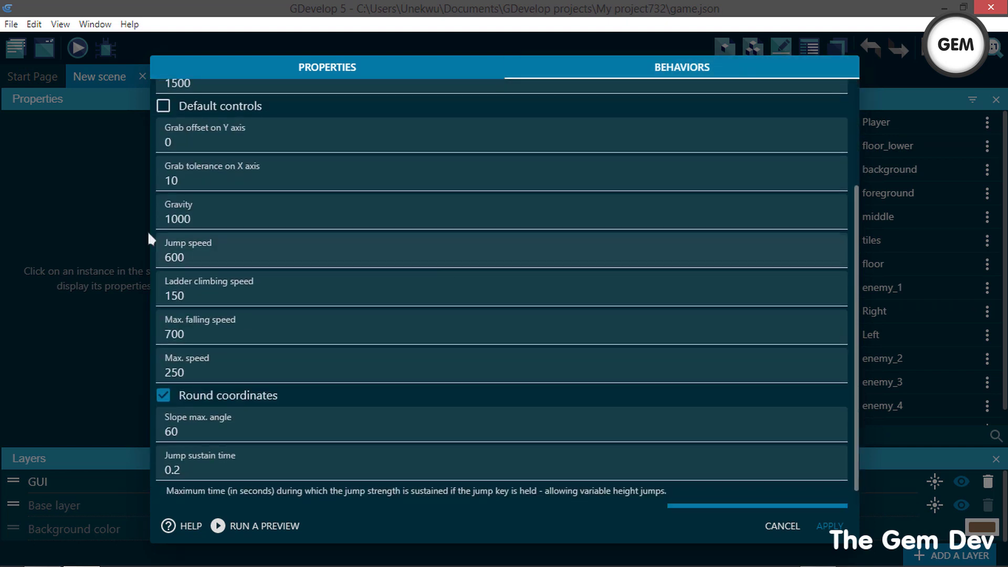
pyautogui.click(198, 254)
pyautogui.doubleClick(199, 254)
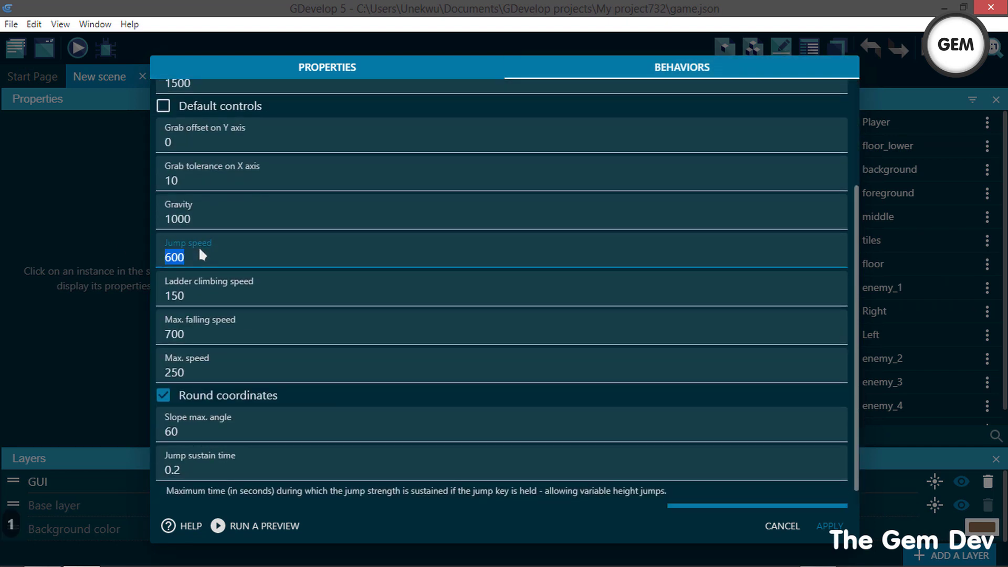
pyautogui.write('100')
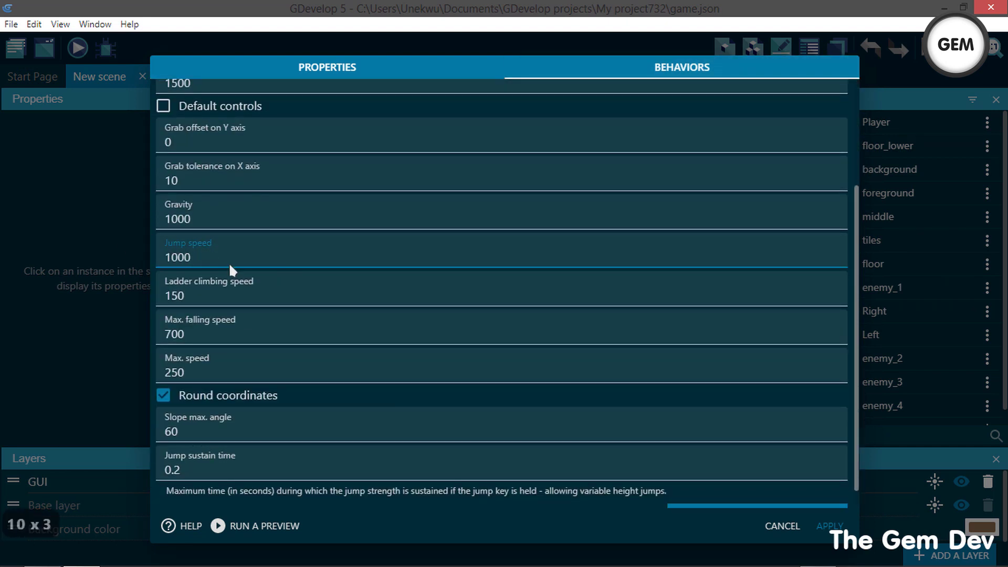
pyautogui.write('0')
pyautogui.click(832, 525)
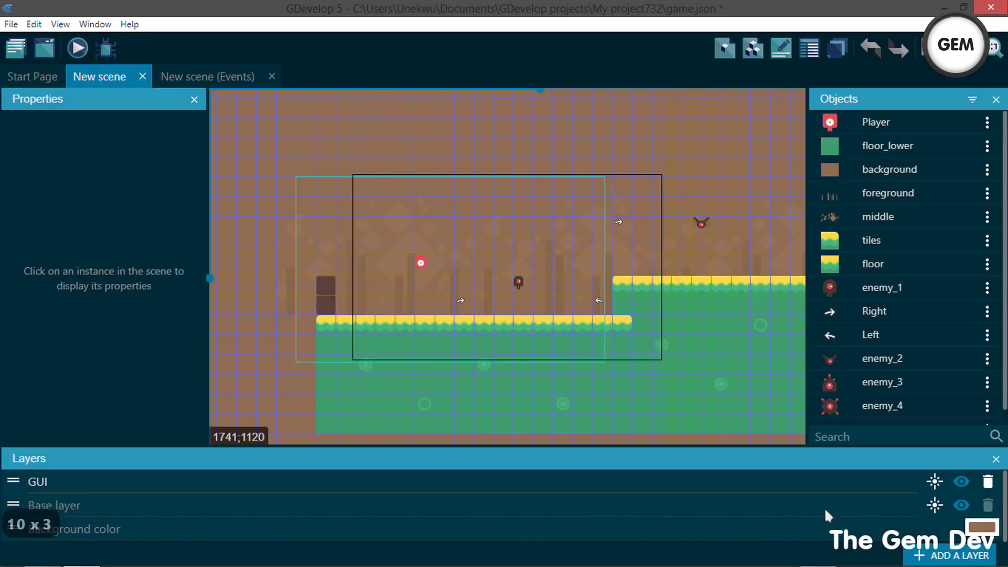
# Step: Preview the game and test the player's walking and jumping along the starting ground, past the first enemies
pyautogui.press('F5')
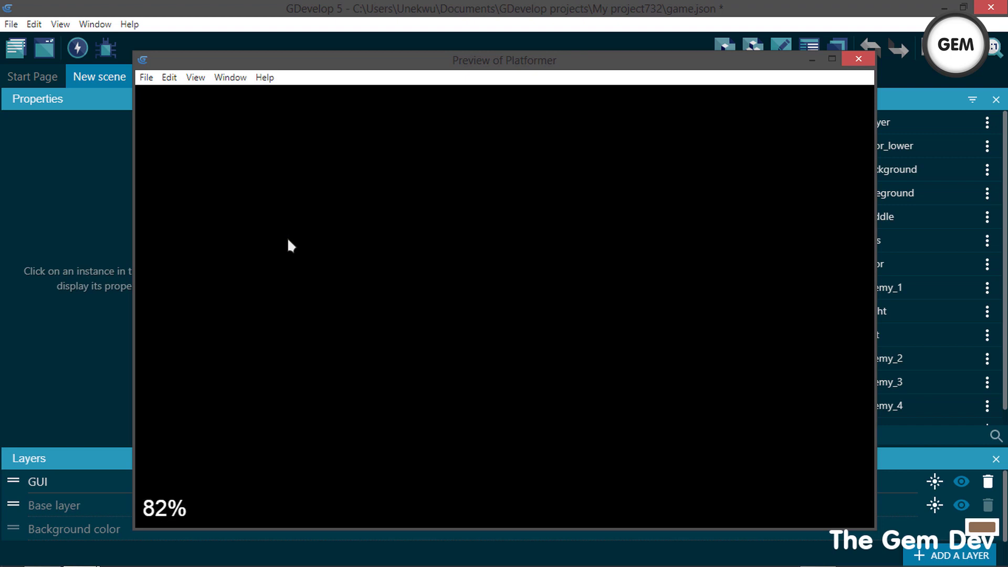
pyautogui.press('d')
pyautogui.press('space')
pyautogui.press('a')
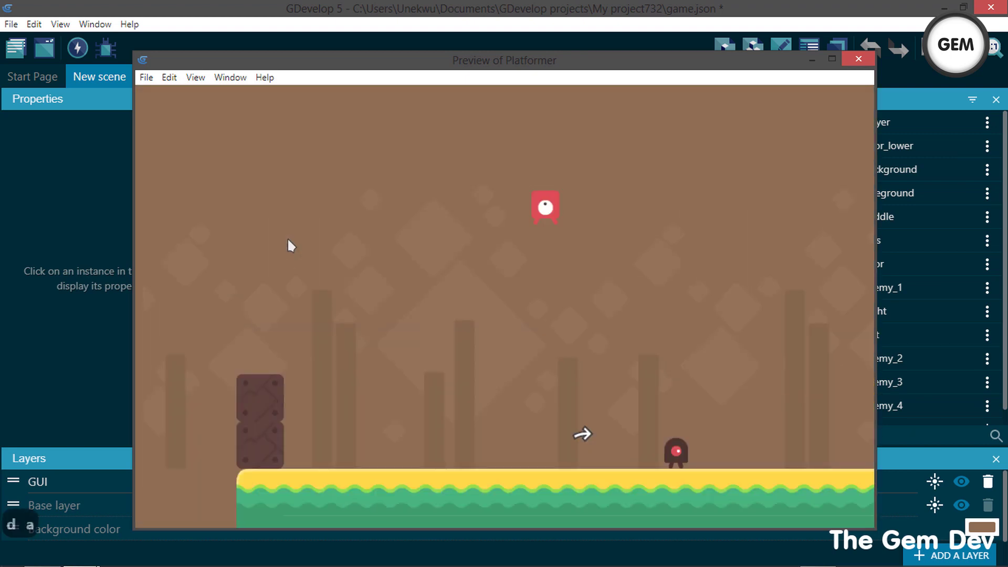
pyautogui.press('a')
pyautogui.press('a')
pyautogui.press('a')
pyautogui.press('a')
pyautogui.press('a')
pyautogui.press('a')
pyautogui.press('a')
pyautogui.press('a')
pyautogui.press('a')
pyautogui.press('a')
pyautogui.press('a')
pyautogui.press('a')
pyautogui.press('a')
pyautogui.press('d')
pyautogui.press('d')
pyautogui.press('d')
pyautogui.press('d')
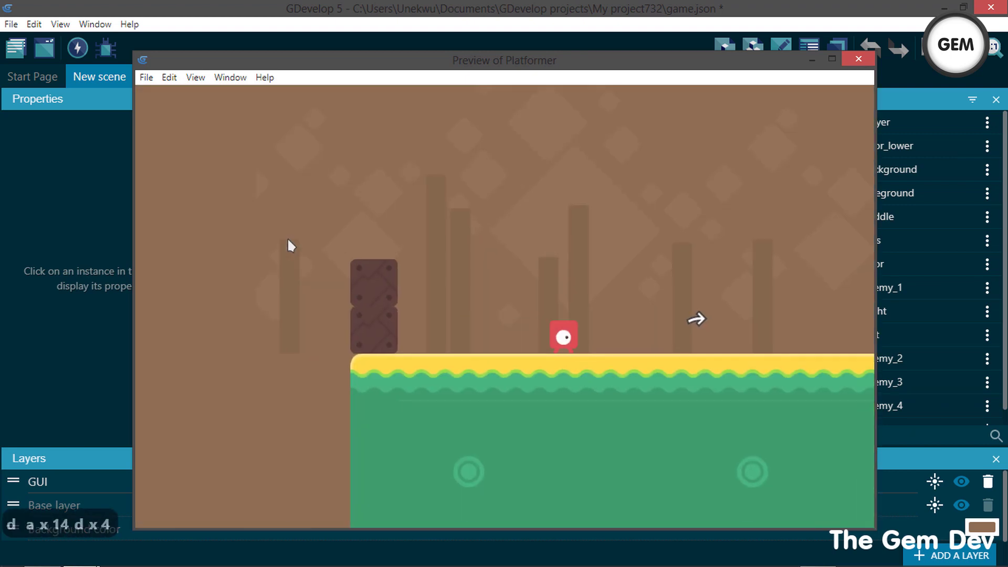
pyautogui.press('d')
pyautogui.press('d')
pyautogui.press('d')
pyautogui.press('d')
pyautogui.press('d')
pyautogui.press('d')
pyautogui.press('d')
pyautogui.press('d')
pyautogui.press('d')
pyautogui.press('d')
pyautogui.press('d')
pyautogui.press('d')
pyautogui.press('d')
pyautogui.press('d')
pyautogui.press('d')
pyautogui.press('d')
pyautogui.press('d')
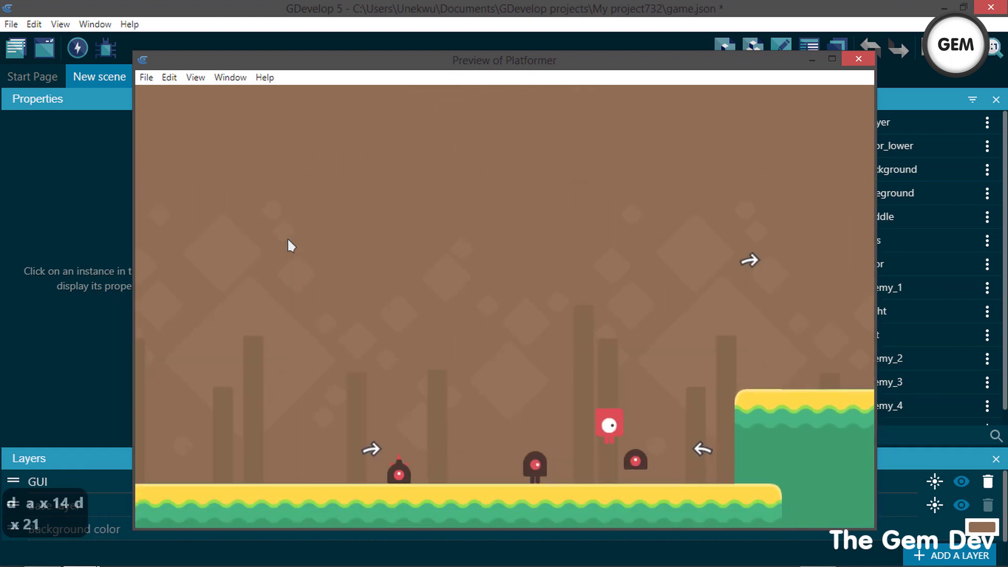
pyautogui.press('space')
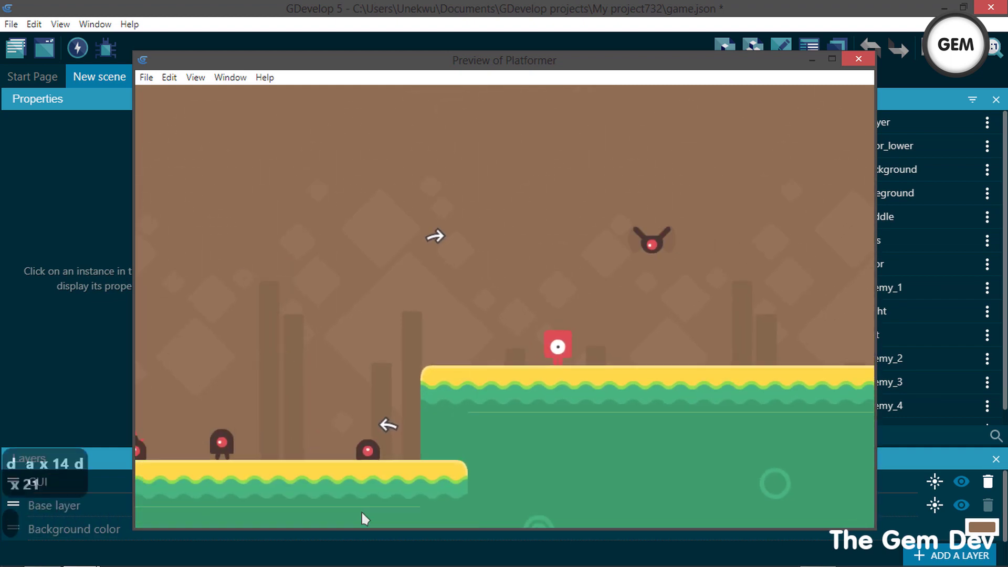
# Step: Playtest the route past the flying enemy and over the small floating platforms to the dark blocks
pyautogui.press('d')
pyautogui.press('d')
pyautogui.press('d')
pyautogui.press('d')
pyautogui.press('d')
pyautogui.press('d')
pyautogui.press('d')
pyautogui.press('d')
pyautogui.press('d')
pyautogui.press('d')
pyautogui.press('d')
pyautogui.press('d')
pyautogui.press('d')
pyautogui.press('d')
pyautogui.press('d')
pyautogui.press('d')
pyautogui.press('d')
pyautogui.press('d')
pyautogui.press('d')
pyautogui.press('d')
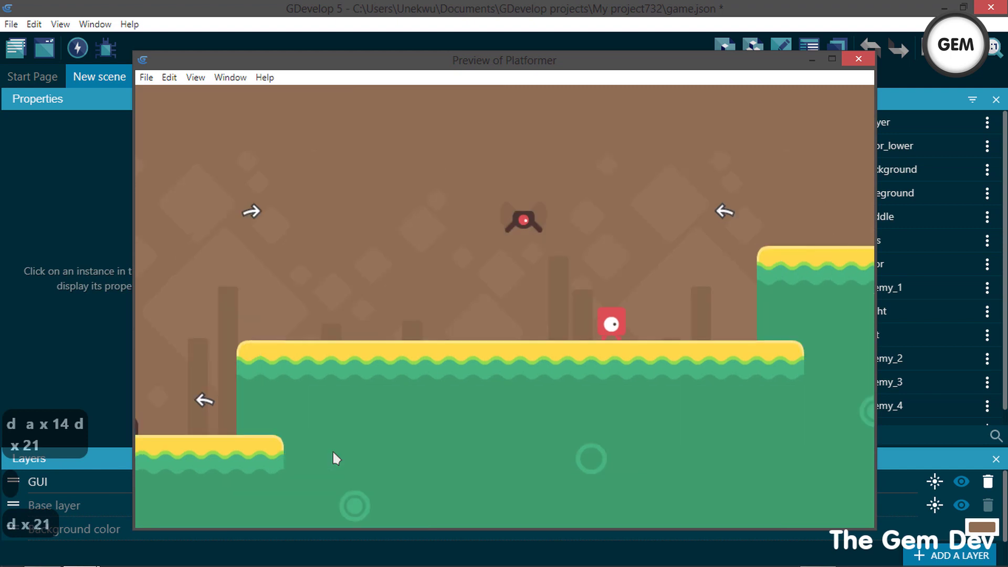
pyautogui.press('d')
pyautogui.press('d')
pyautogui.press('d')
pyautogui.press('d')
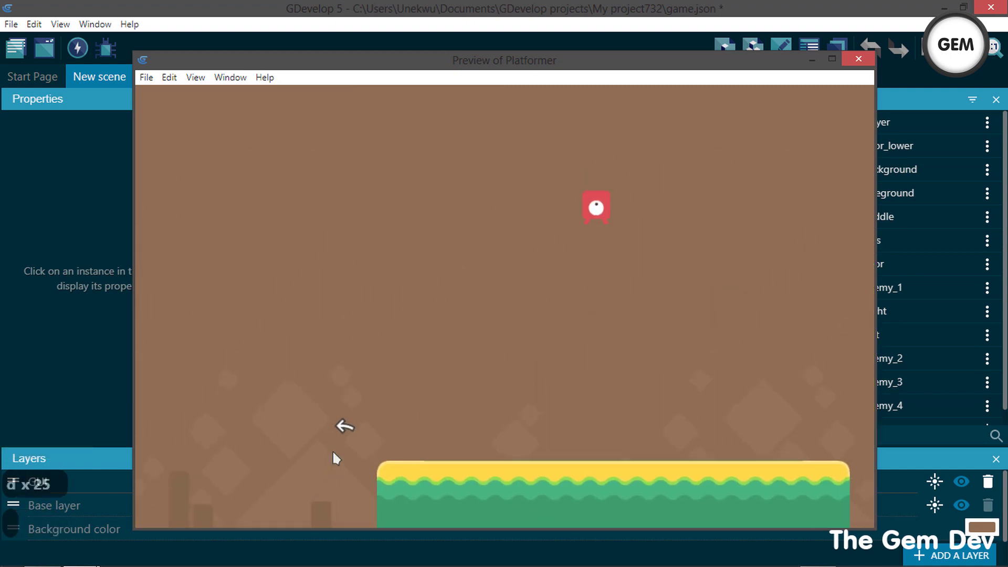
pyautogui.press('space')
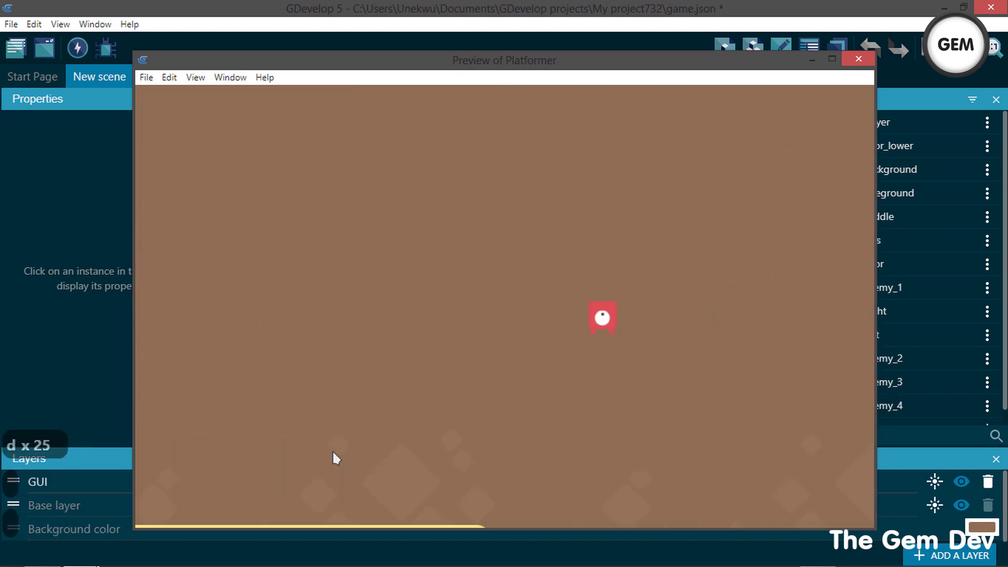
pyautogui.press('space')
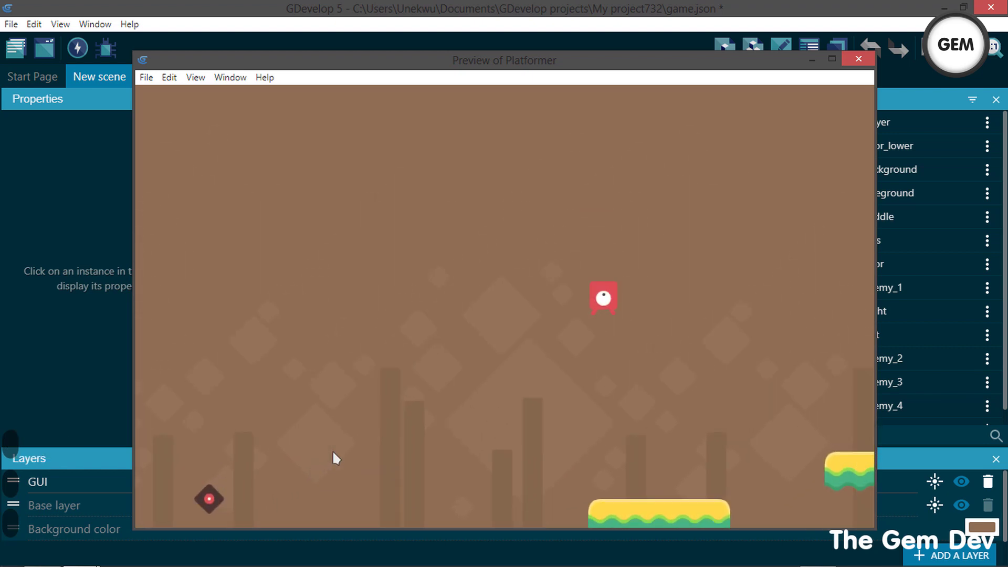
pyautogui.press('space')
pyautogui.press('d')
pyautogui.press('space')
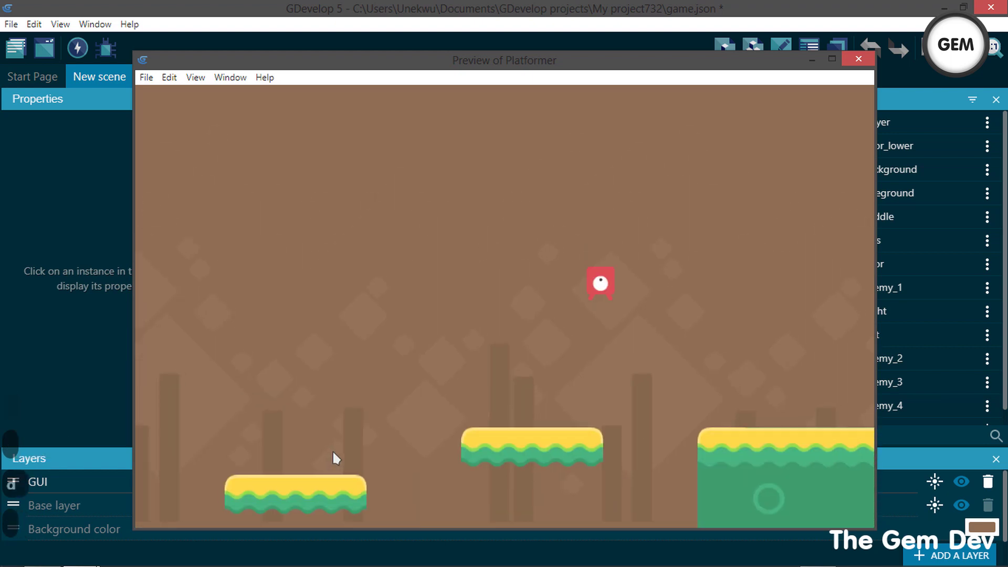
pyautogui.press('space')
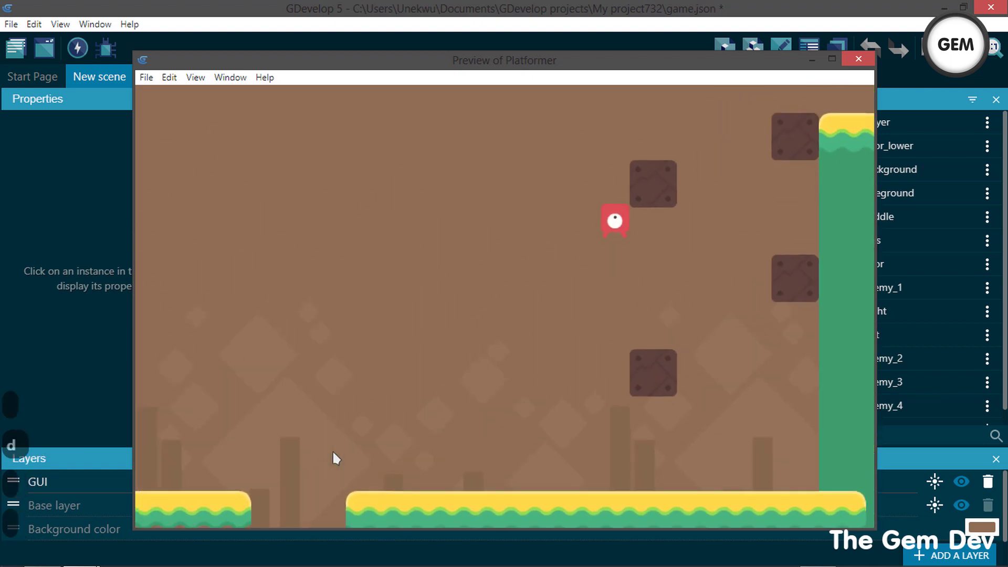
# Step: Playtest the climb up the dark blocks and high ledges to the level's last platform, and close the preview
pyautogui.press('d')
pyautogui.press('space')
pyautogui.press('a')
pyautogui.press('space')
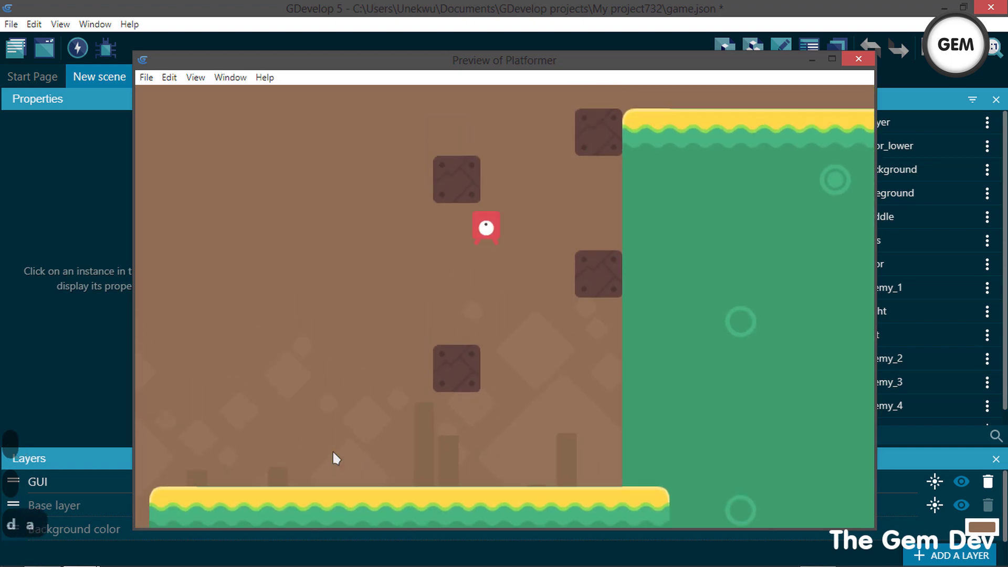
pyautogui.press('d')
pyautogui.press('d')
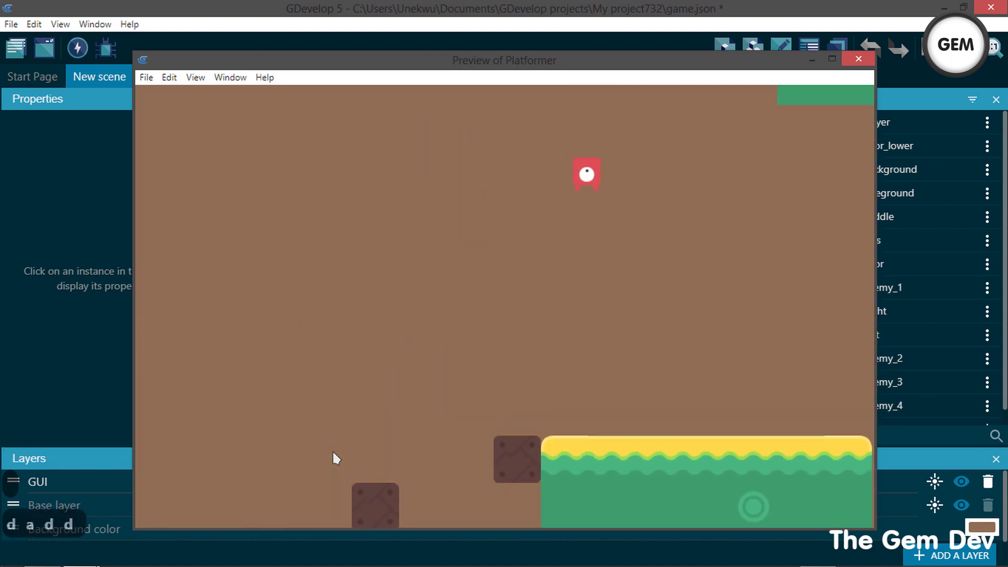
pyautogui.press('space')
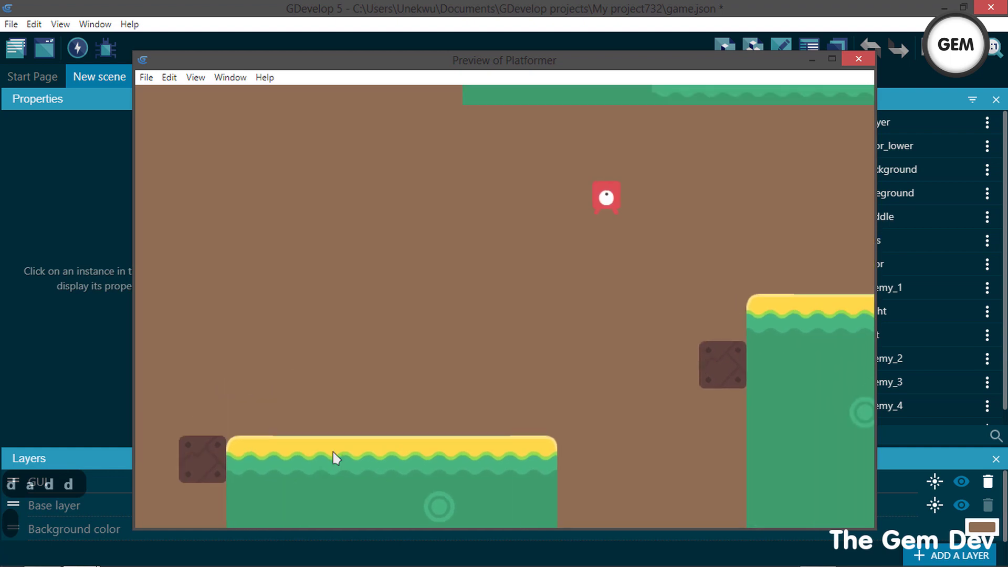
pyautogui.press('space')
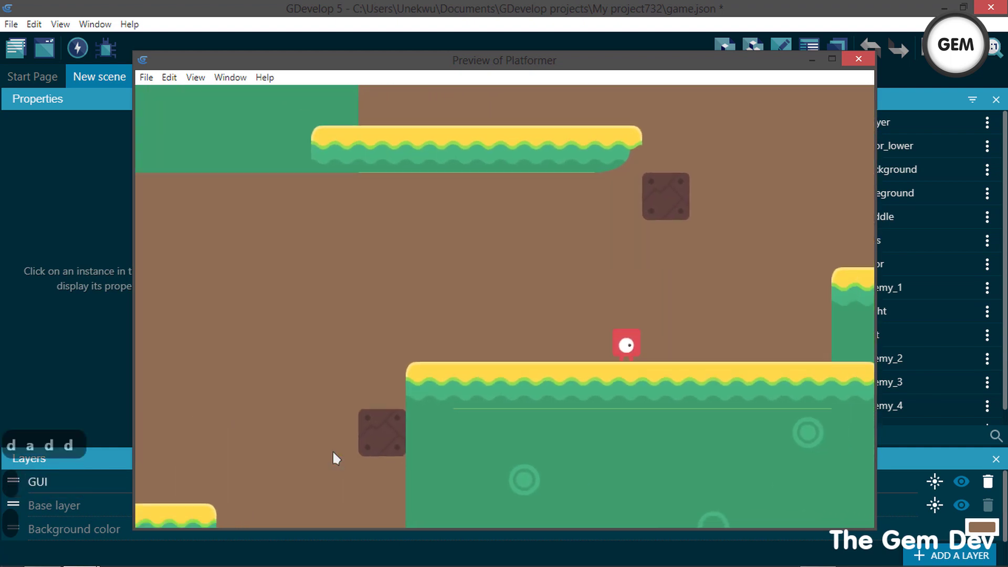
pyautogui.press('space')
pyautogui.press('a')
pyautogui.press('a')
pyautogui.press('a')
pyautogui.press('a')
pyautogui.press('a')
pyautogui.press('a')
pyautogui.press('a')
pyautogui.press('a')
pyautogui.press('a')
pyautogui.press('a')
pyautogui.press('a')
pyautogui.press('a')
pyautogui.press('a')
pyautogui.press('a')
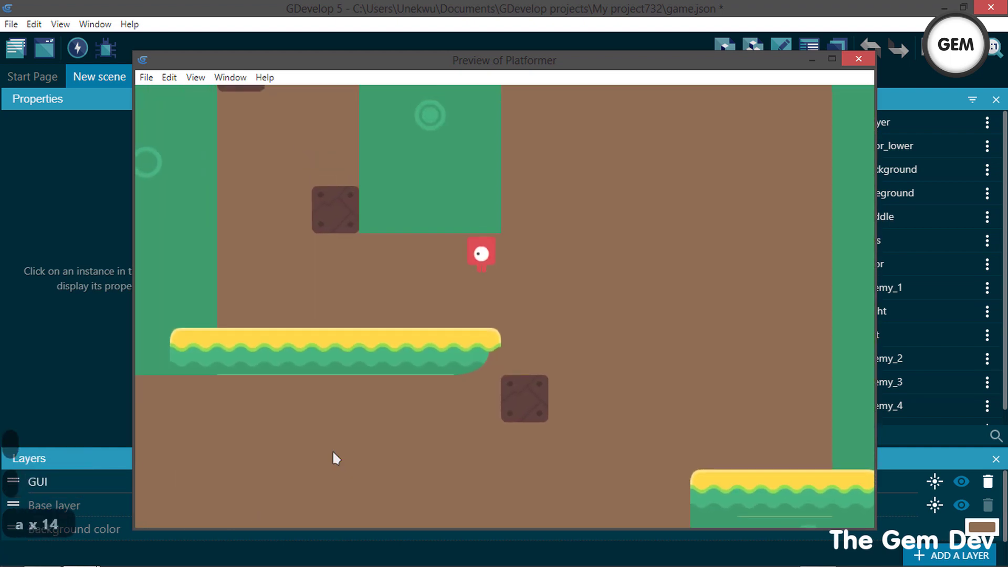
pyautogui.press('space')
pyautogui.press('d')
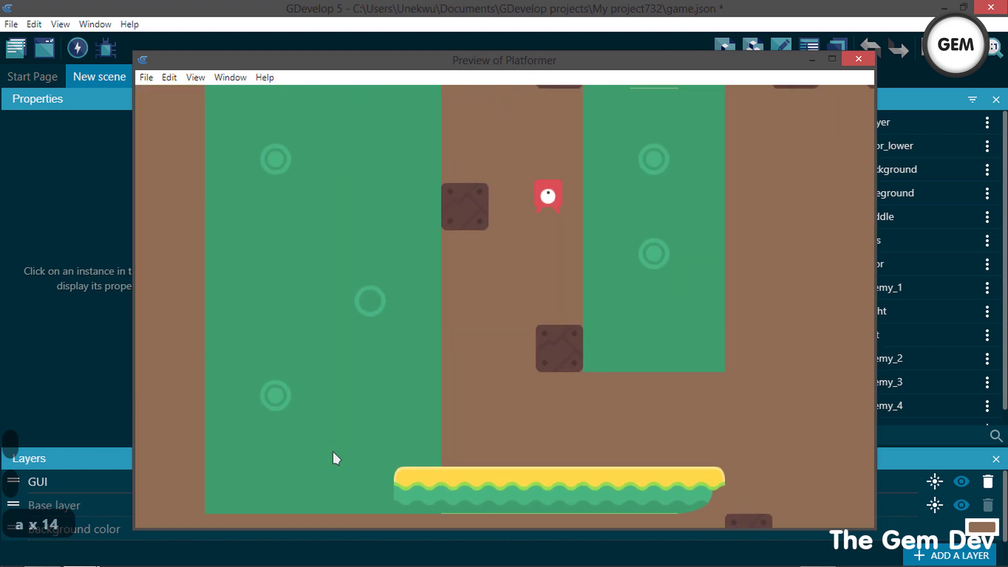
pyautogui.press('space')
pyautogui.press('a')
pyautogui.press('space')
pyautogui.press('d')
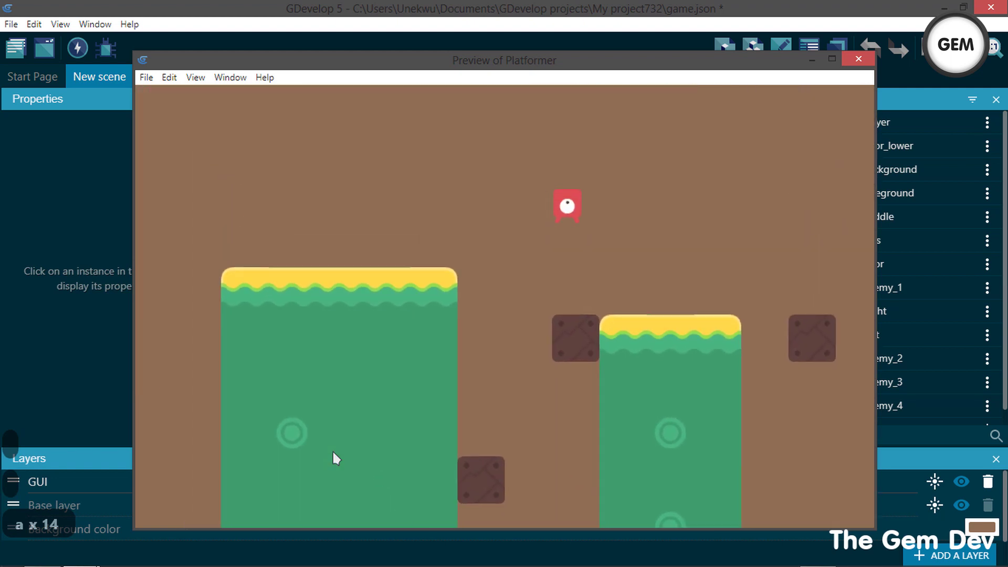
pyautogui.press('space')
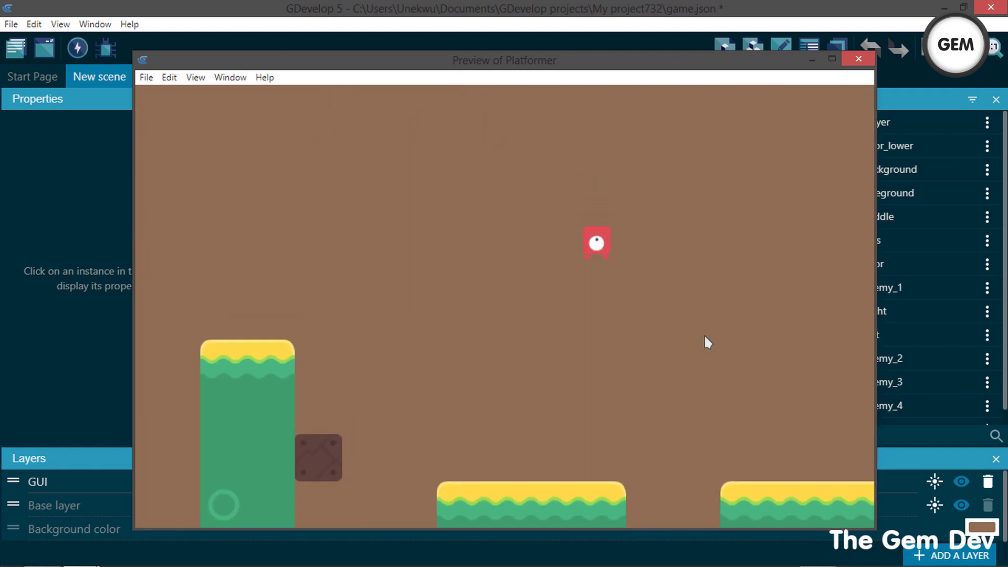
pyautogui.press('Right')
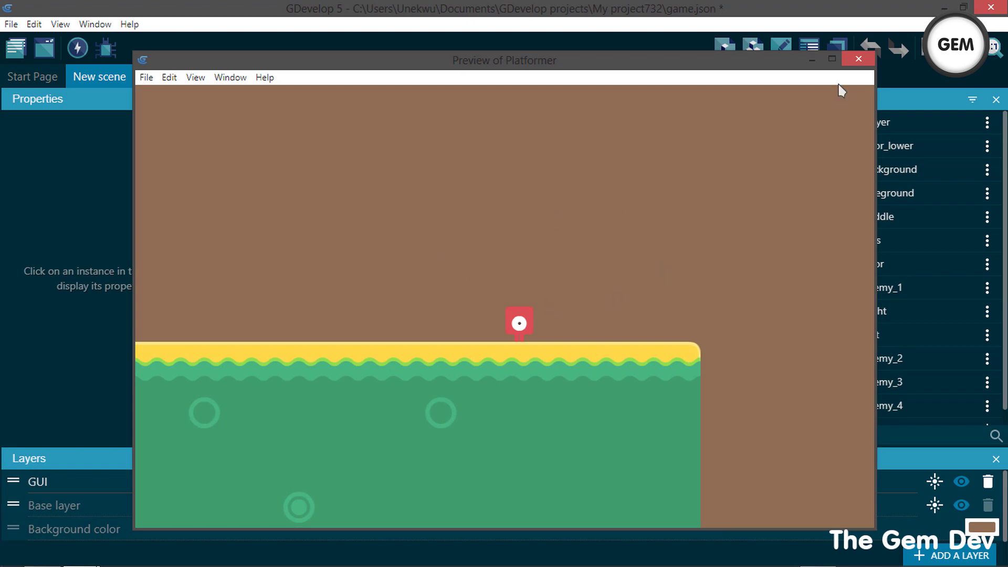
pyautogui.click(857, 61)
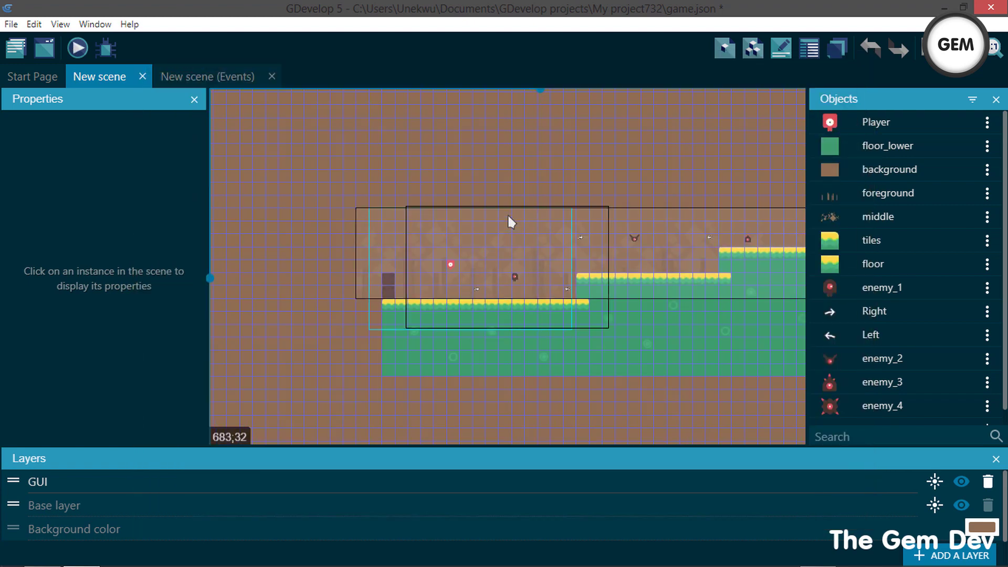
# Step: Inspect the first enemy_3 instance on the raised platform in the scene
pyautogui.moveTo(648, 142); pyautogui.dragTo(205, 182, button='middle')
pyautogui.scroll(6, 507, 292)
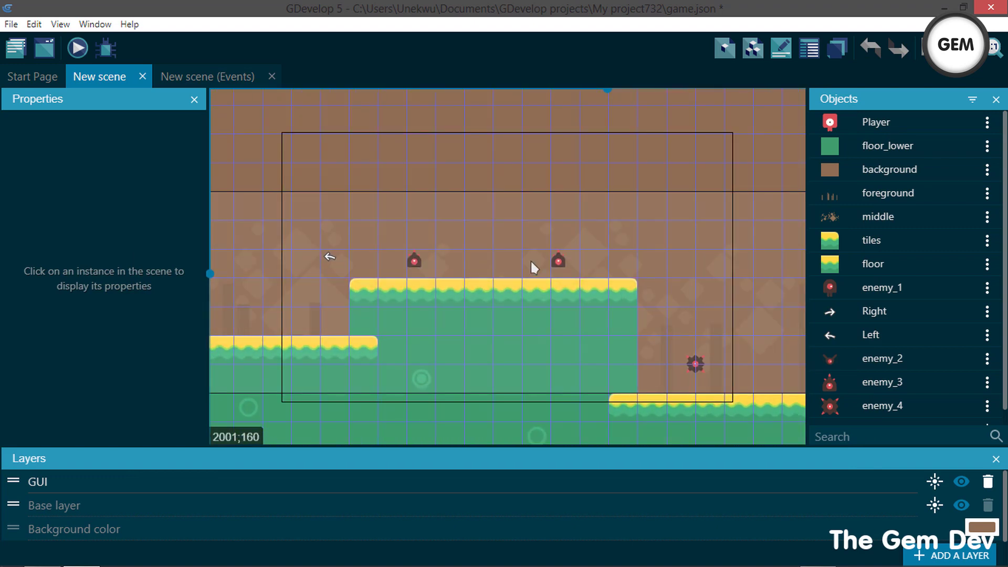
pyautogui.scroll(-5, 398, 190)
pyautogui.scroll(2, 399, 190)
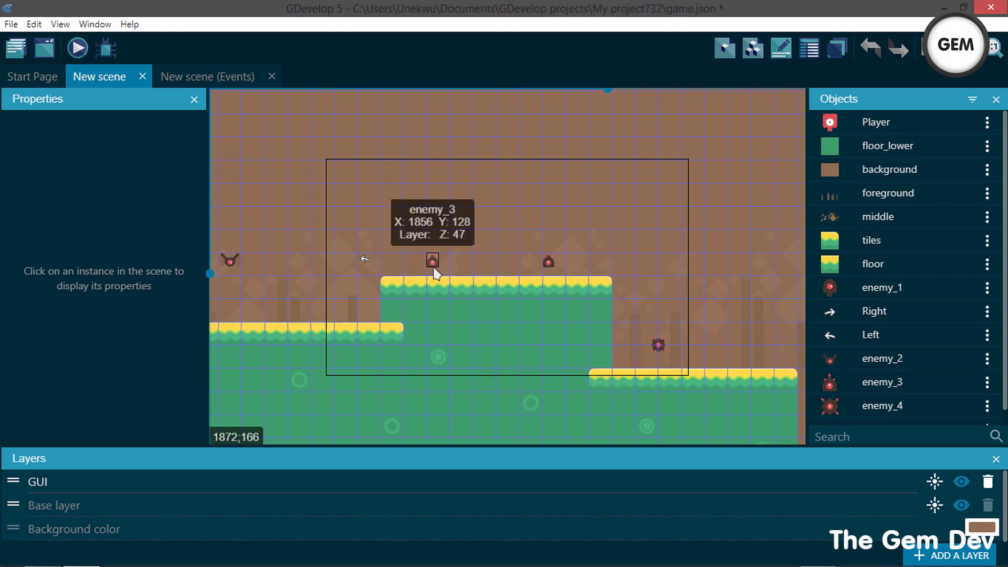
pyautogui.click(434, 264)
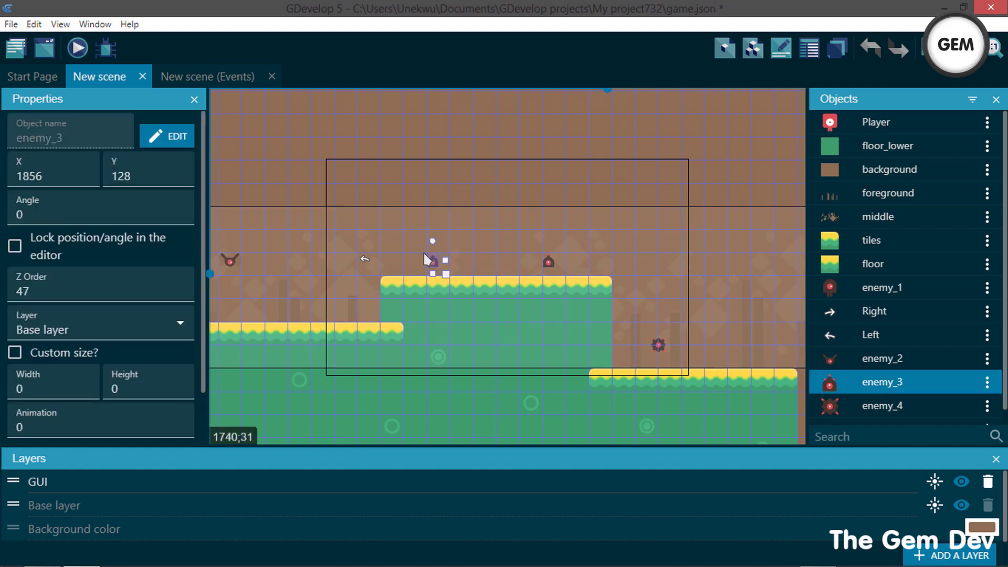
# Step: Open the Enemies external events sheet from the project manager
pyautogui.click(12, 52)
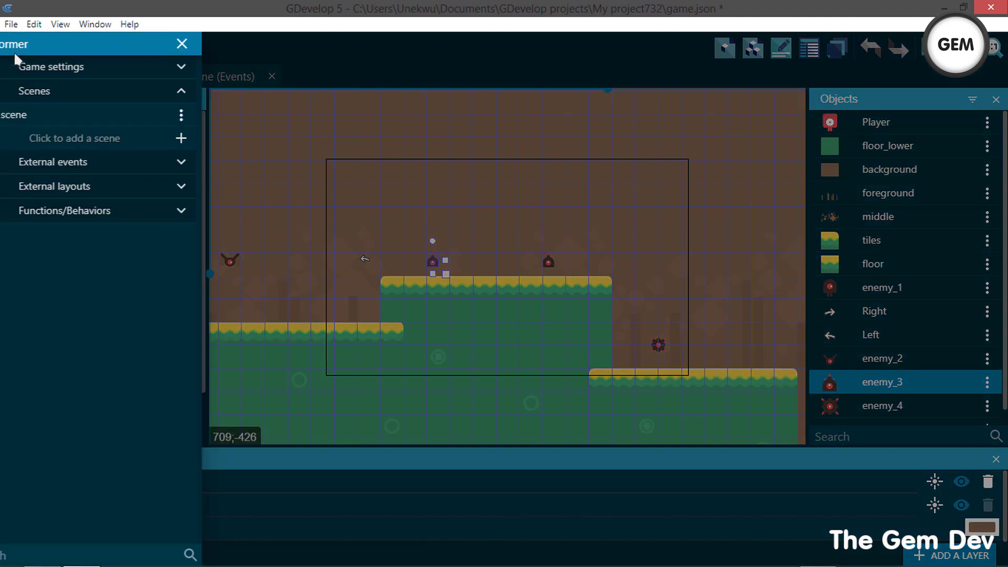
pyautogui.click(82, 162)
pyautogui.click(181, 188)
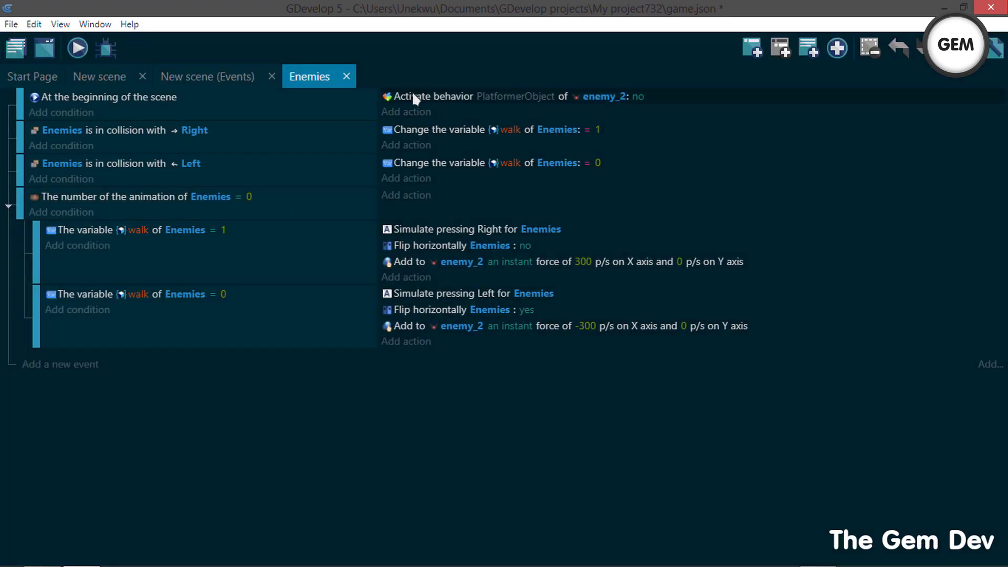
# Step: Duplicate the action that deactivates enemy_2's PlatformerObject behavior at the scene's beginning, and retarget the copy to enemy_3
pyautogui.click(414, 98)
pyautogui.rightClick(417, 99)
pyautogui.click(420, 105)
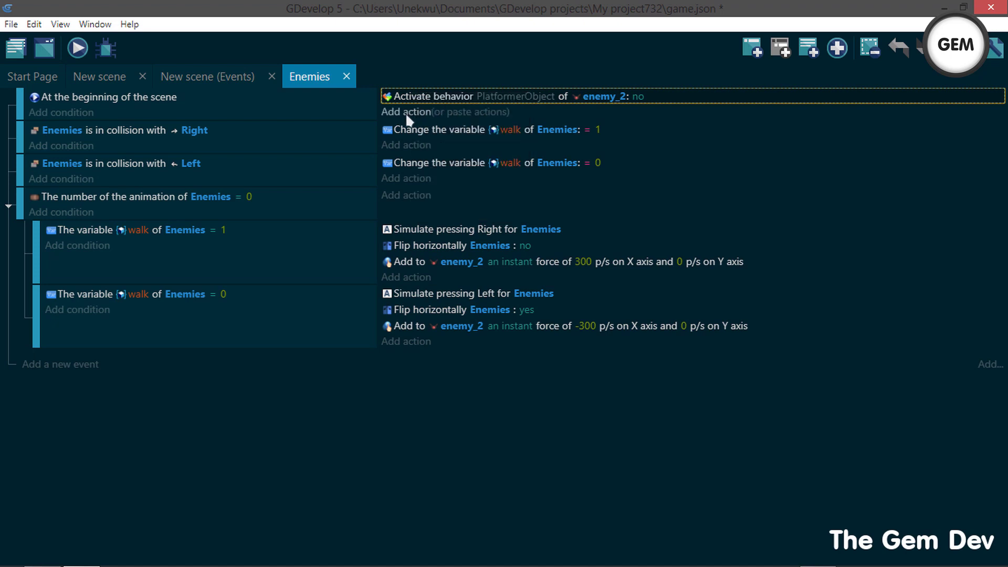
pyautogui.click(472, 115)
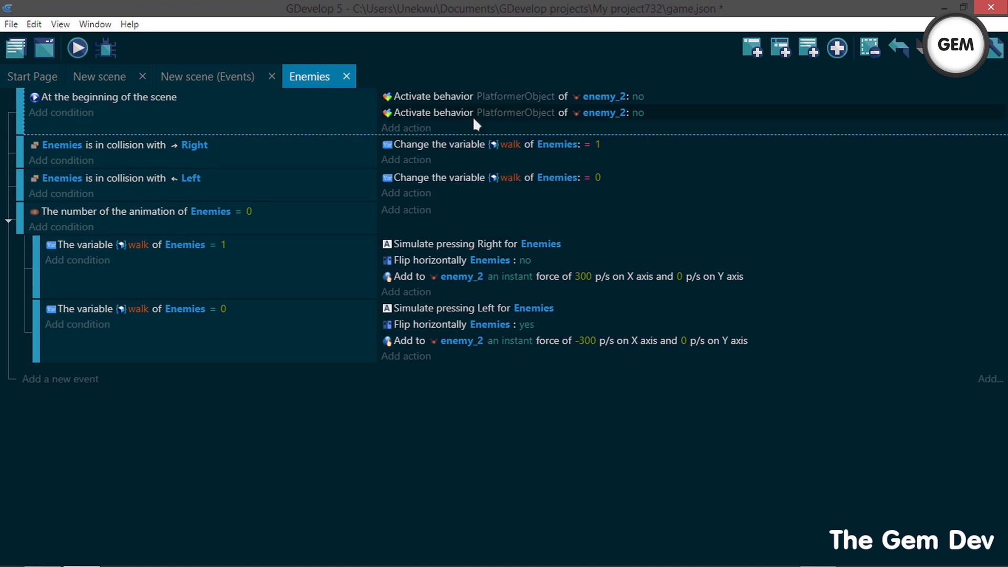
pyautogui.click(604, 114)
pyautogui.press('BackSpace')
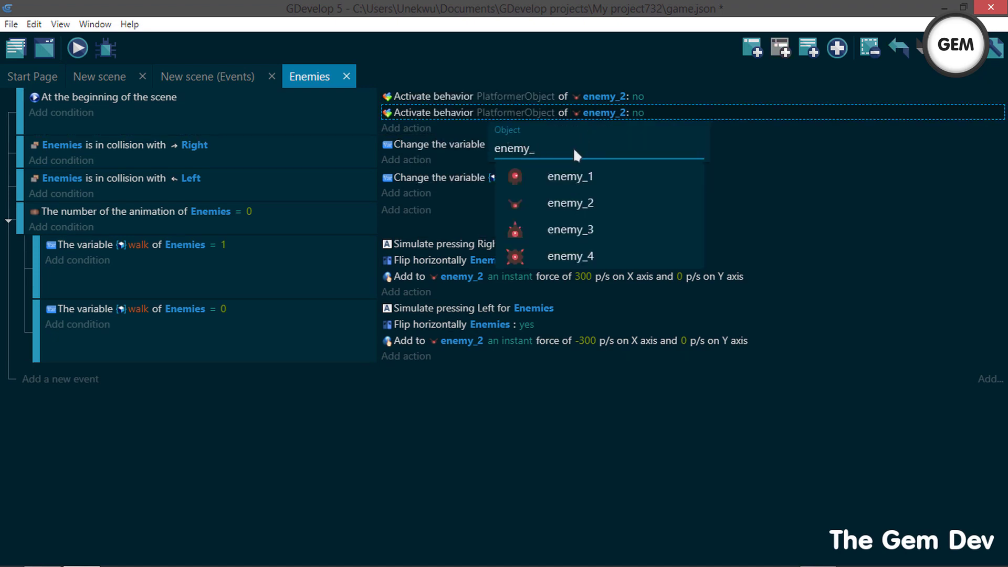
pyautogui.click(583, 230)
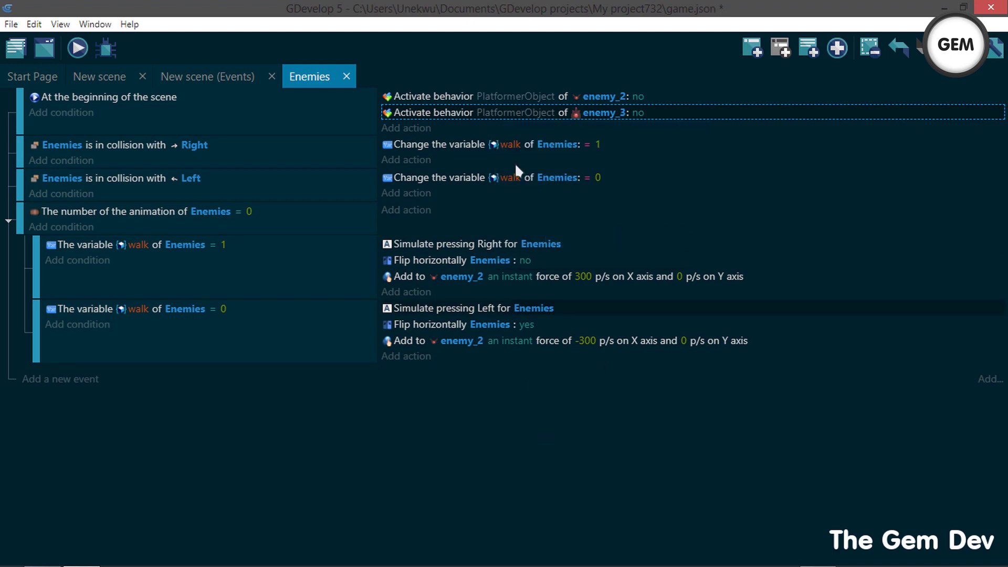
# Step: Return to the scene layout and create a new Sprite object
pyautogui.click(91, 76)
pyautogui.scroll(-3, 614, 210)
pyautogui.scroll(2, 615, 215)
pyautogui.scroll(-1, 311, 159)
pyautogui.scroll(1, 310, 160)
pyautogui.moveTo(309, 159); pyautogui.dragTo(581, 139, button='middle')
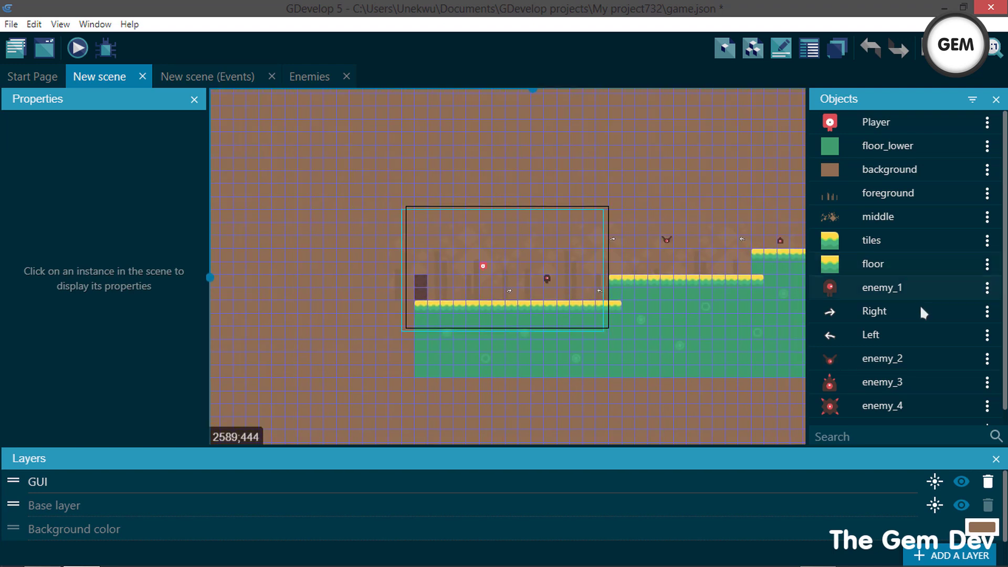
pyautogui.scroll(-1, 920, 308)
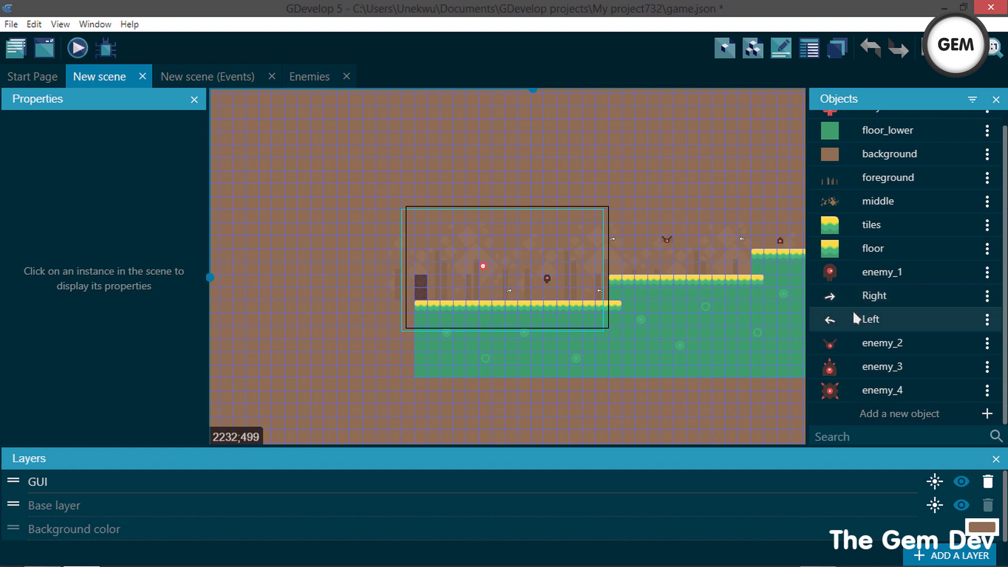
pyautogui.click(904, 415)
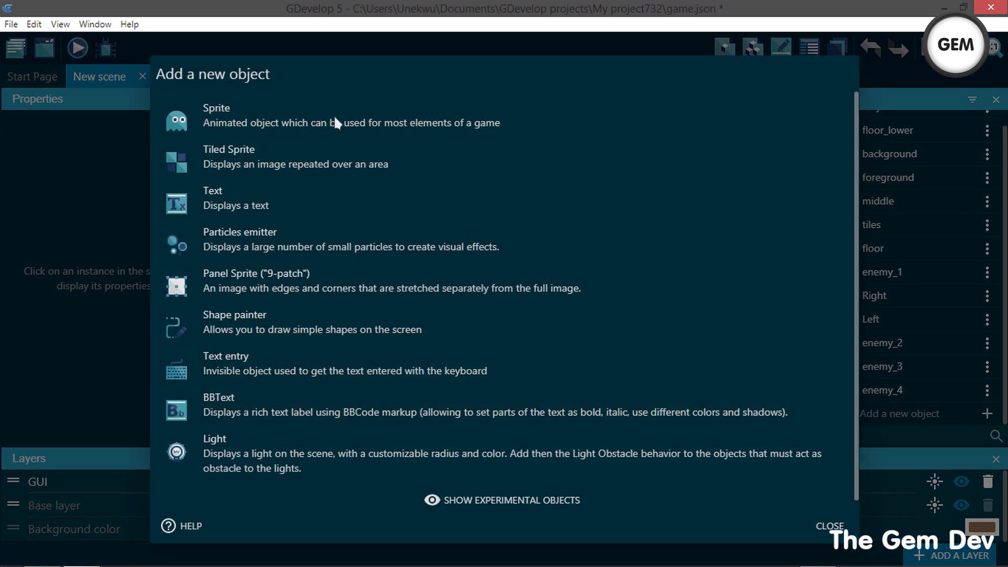
pyautogui.click(298, 112)
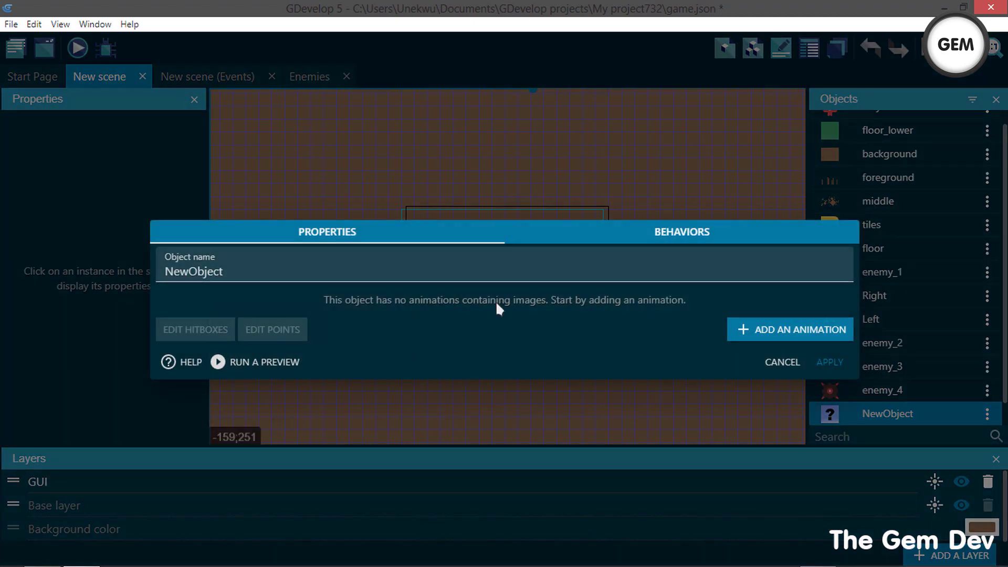
# Step: Add a first animation to the new sprite using the empty-heart image platformPack_item005
pyautogui.click(785, 329)
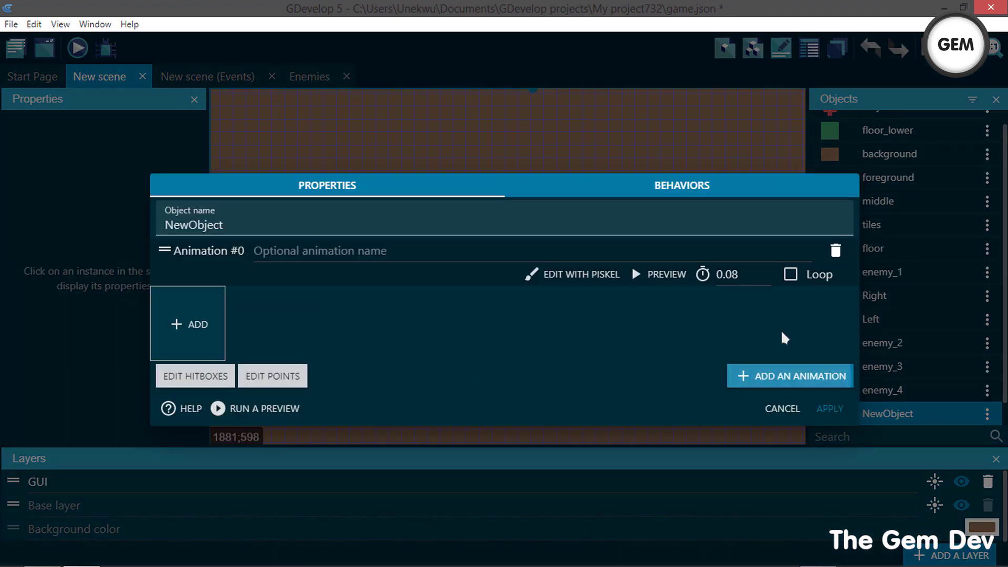
pyautogui.click(188, 325)
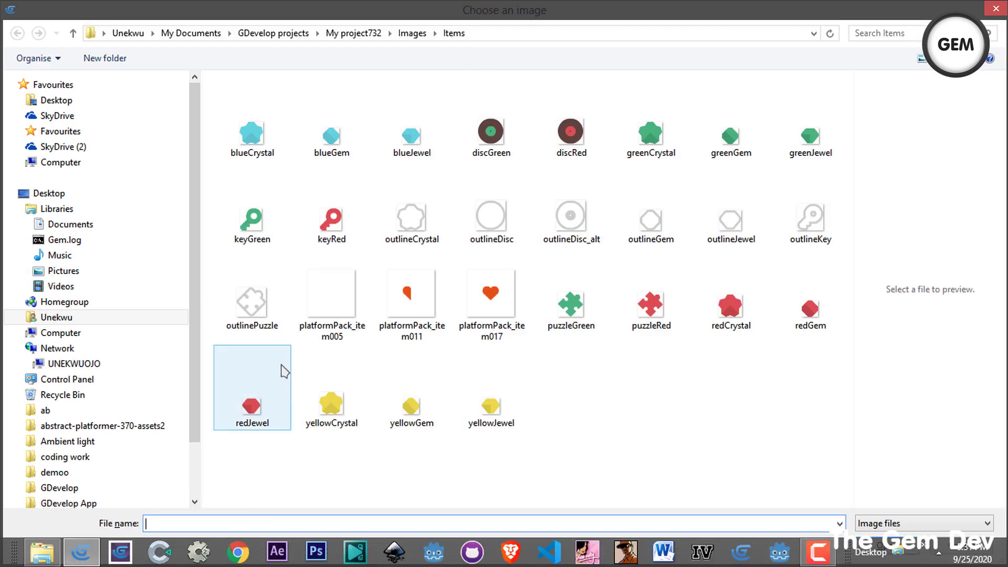
pyautogui.click(317, 296)
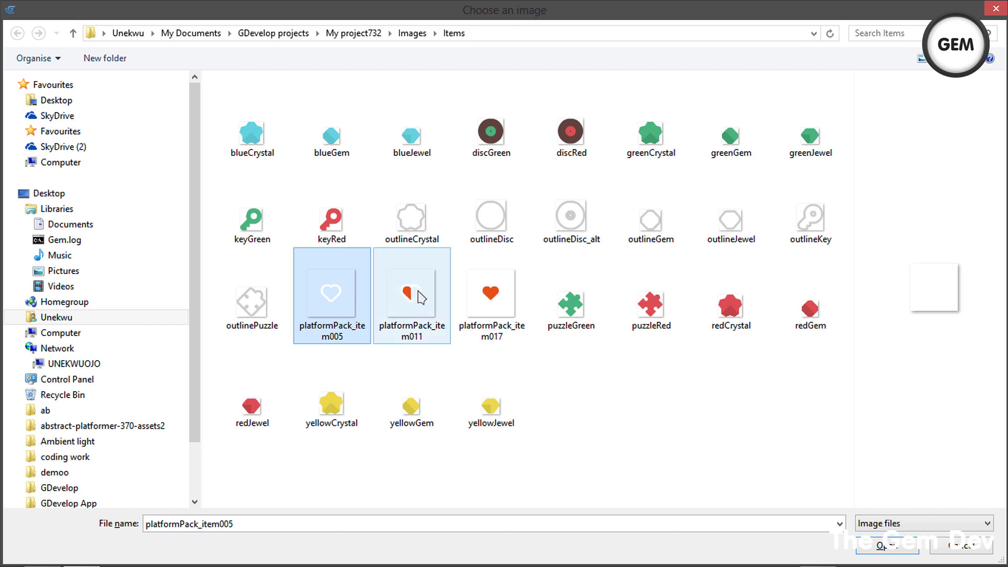
pyautogui.click(420, 317)
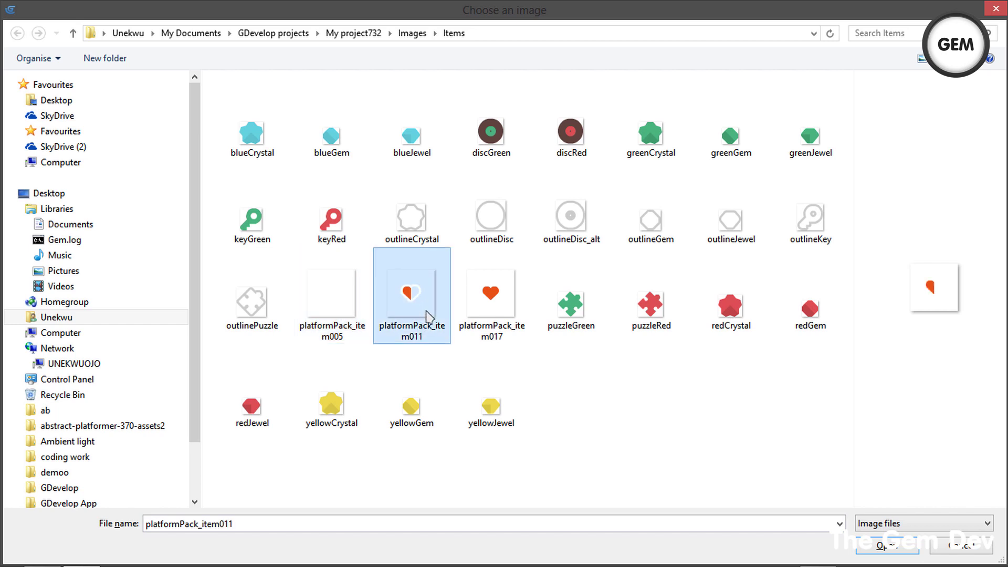
pyautogui.click(323, 310)
pyautogui.doubleClick(333, 293)
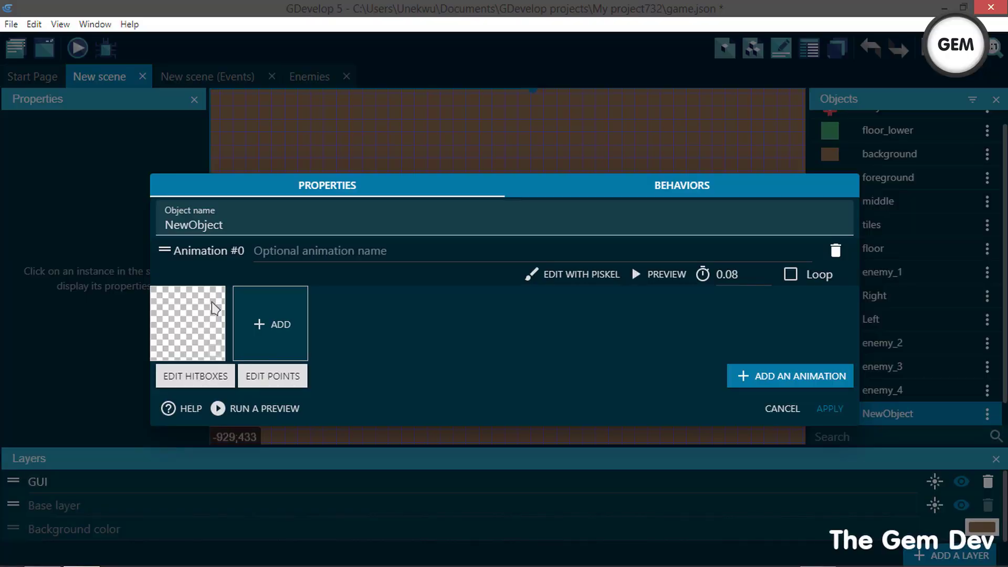
# Step: Add two more animations to the sprite, using the half-heart image platformPack_item011 and the full-heart image platformPack_item017
pyautogui.click(777, 376)
pyautogui.click(180, 385)
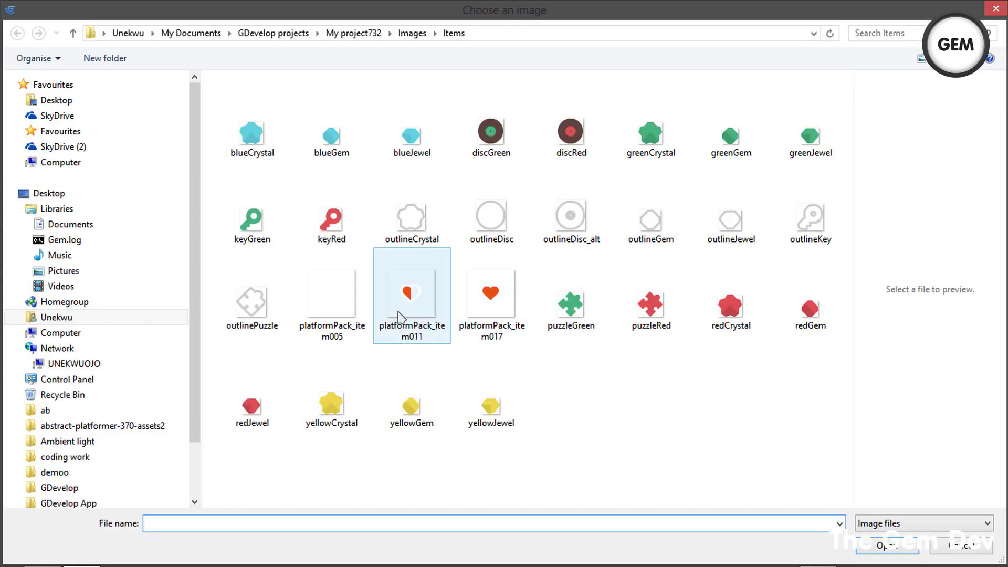
pyautogui.doubleClick(407, 298)
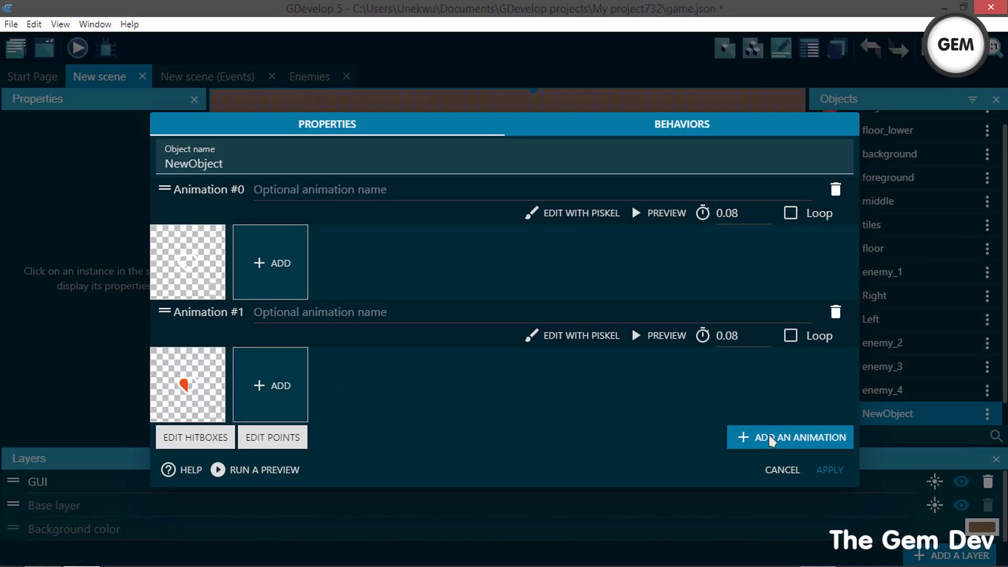
pyautogui.click(771, 438)
pyautogui.click(180, 462)
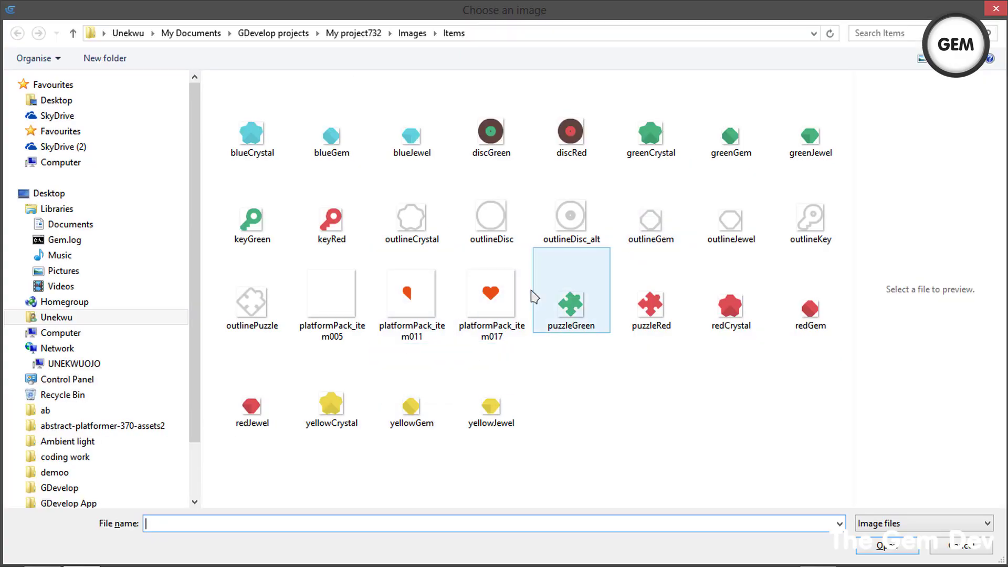
pyautogui.click(489, 312)
pyautogui.doubleClick(490, 312)
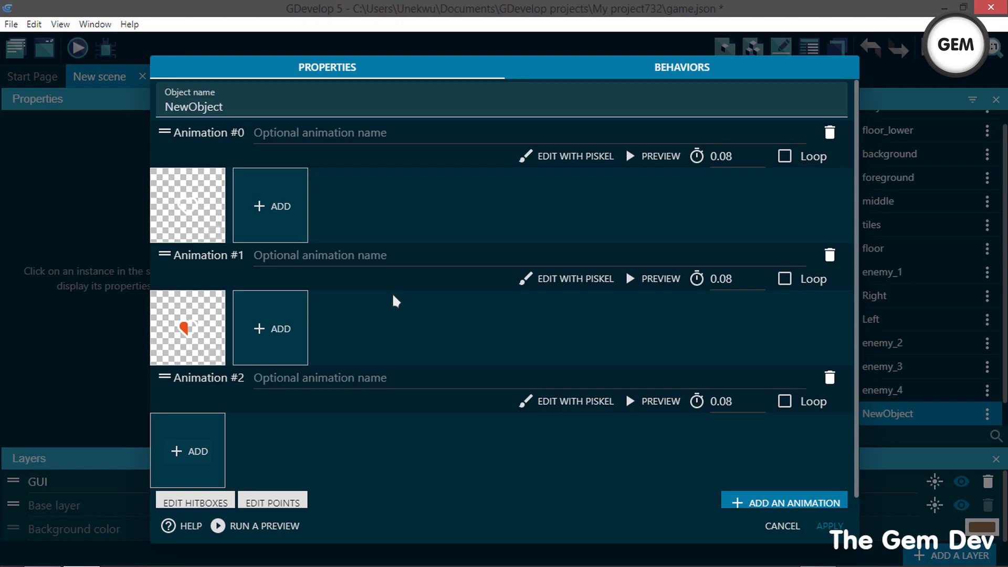
# Step: Name the heart sprite life_1 and apply the object's settings
pyautogui.doubleClick(291, 96)
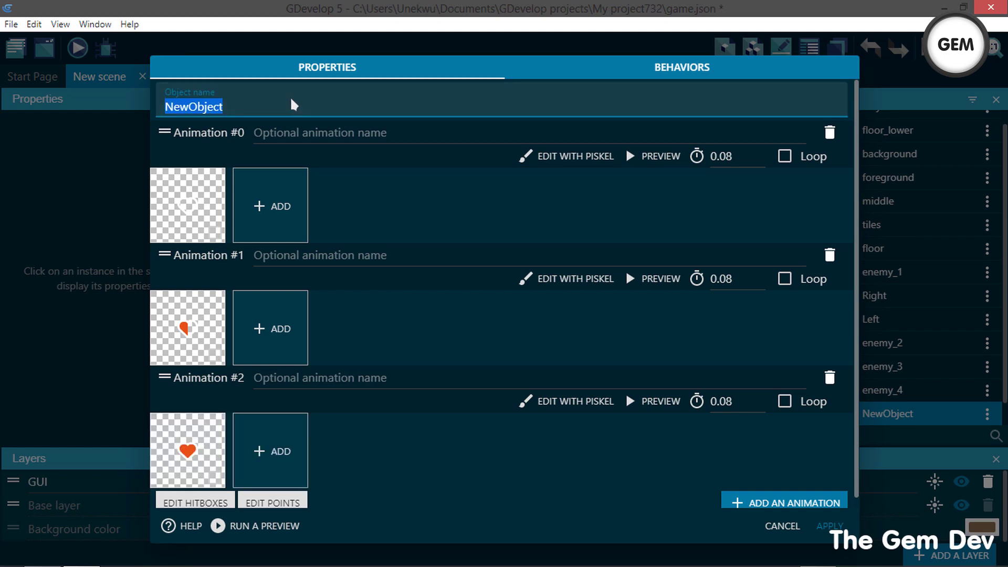
pyautogui.write('life')
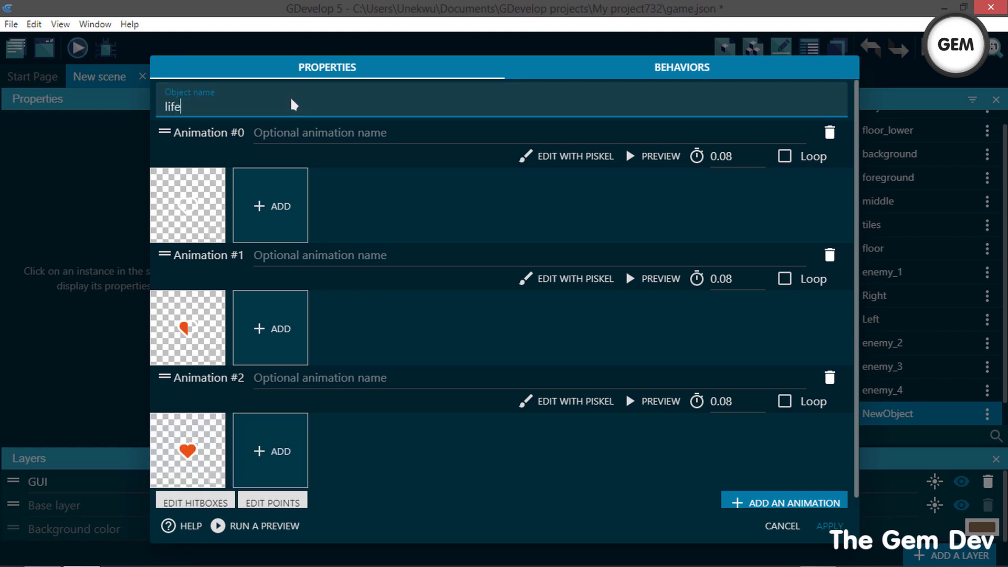
pyautogui.write('_1')
pyautogui.click(829, 525)
# Step: Place a life_1 instance at X 0, Y 0 in the scene and select it
pyautogui.moveTo(864, 413); pyautogui.dragTo(408, 219)
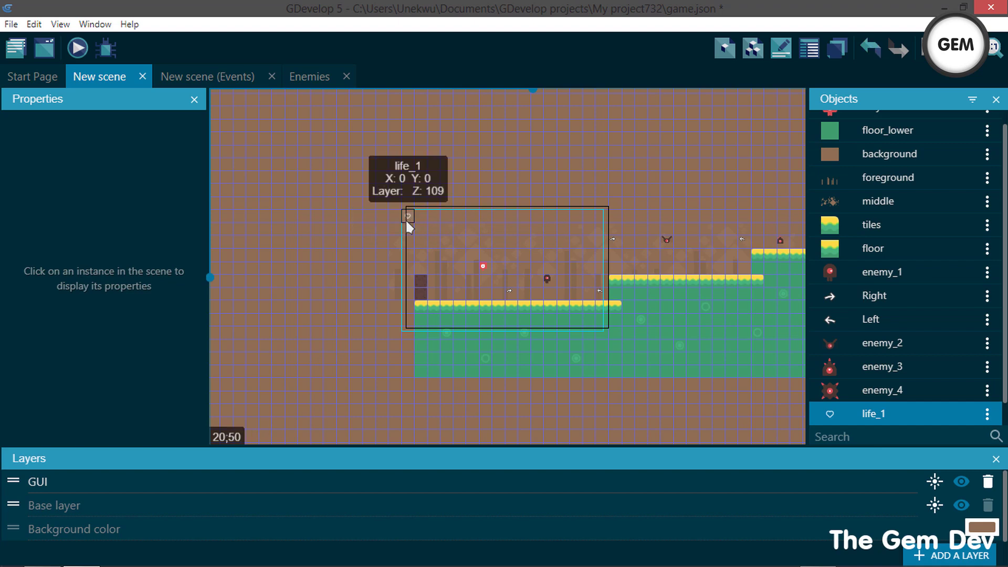
pyautogui.scroll(4, 432, 234)
pyautogui.moveTo(396, 206); pyautogui.dragTo(524, 299, button='middle')
pyautogui.scroll(4, 523, 298)
pyautogui.click(378, 261)
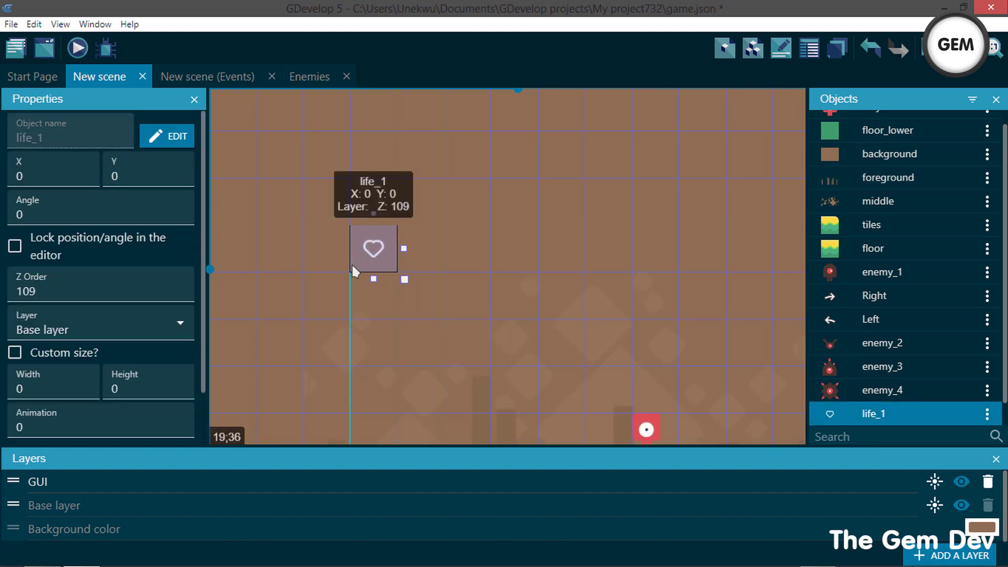
# Step: Duplicate the life_1 object twice in the objects list, naming the copies life_2 and life_3
pyautogui.scroll(-1, 986, 388)
pyautogui.click(987, 391)
pyautogui.click(951, 391)
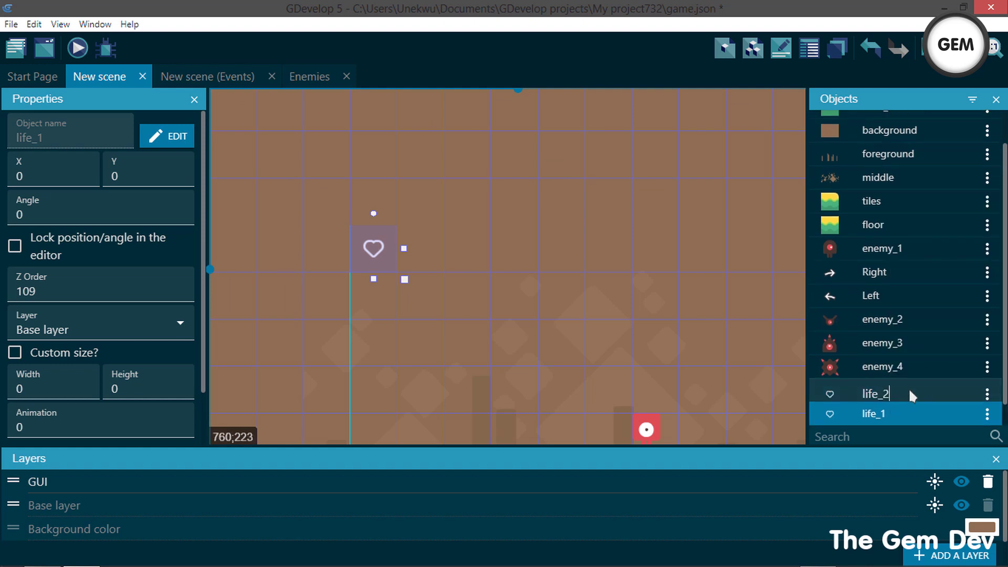
pyautogui.click(955, 347)
pyautogui.click(986, 391)
pyautogui.click(981, 391)
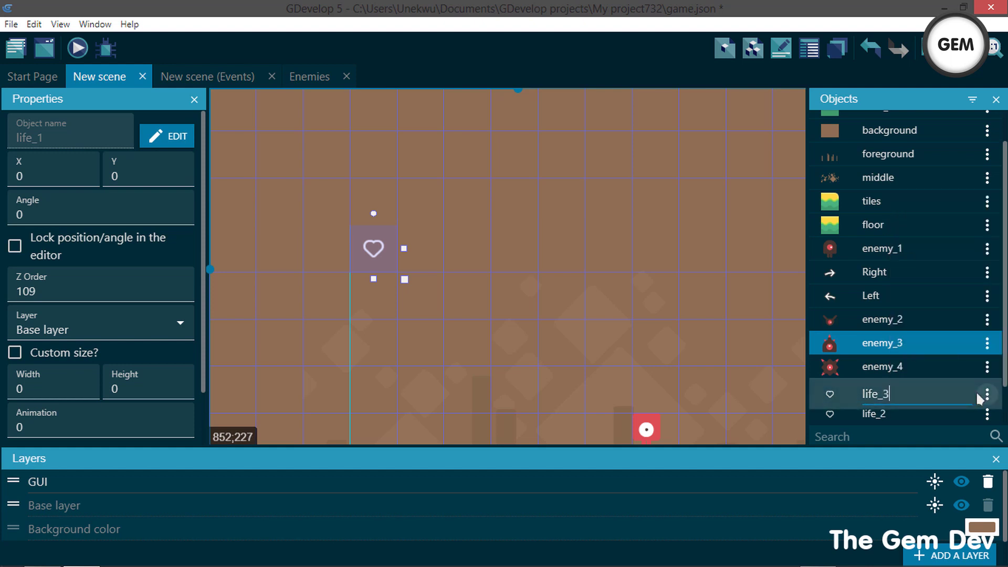
pyautogui.click(769, 311)
# Step: Place life_2 at X 64, Y 0 and life_3 directly beside it, forming a row with life_1
pyautogui.scroll(-2, 887, 399)
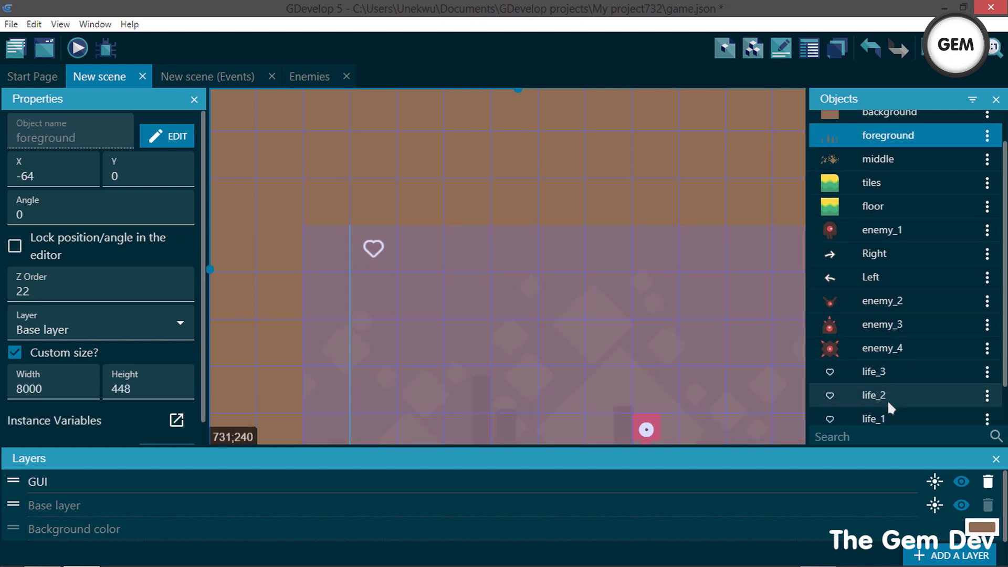
pyautogui.moveTo(873, 366); pyautogui.dragTo(426, 257)
pyautogui.moveTo(851, 343); pyautogui.dragTo(476, 250)
pyautogui.click(508, 168)
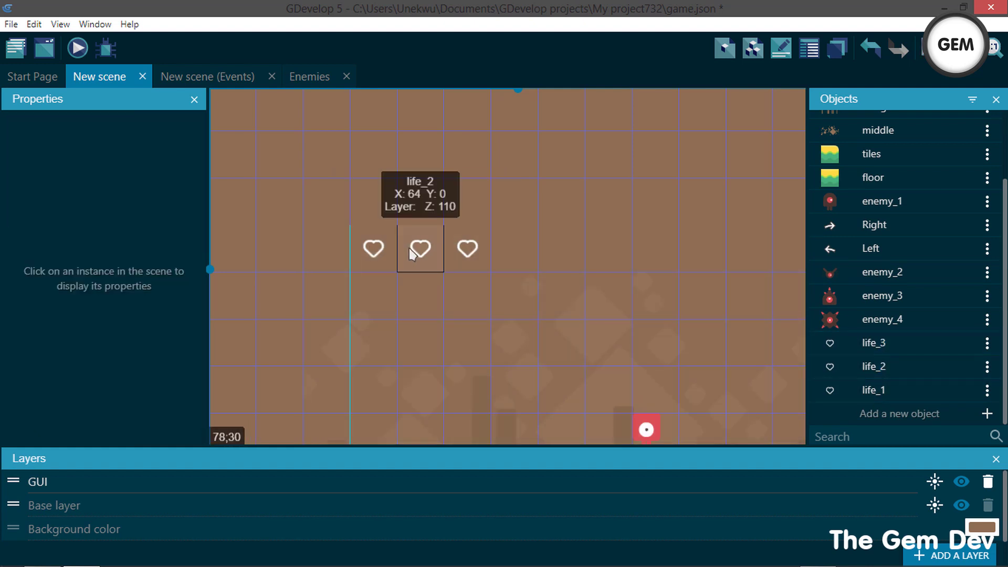
# Step: Select life_2 and life_3 together and nudge them toward life_1 until life_2 is at X 49 and life_3 at X 113
pyautogui.click(431, 259)
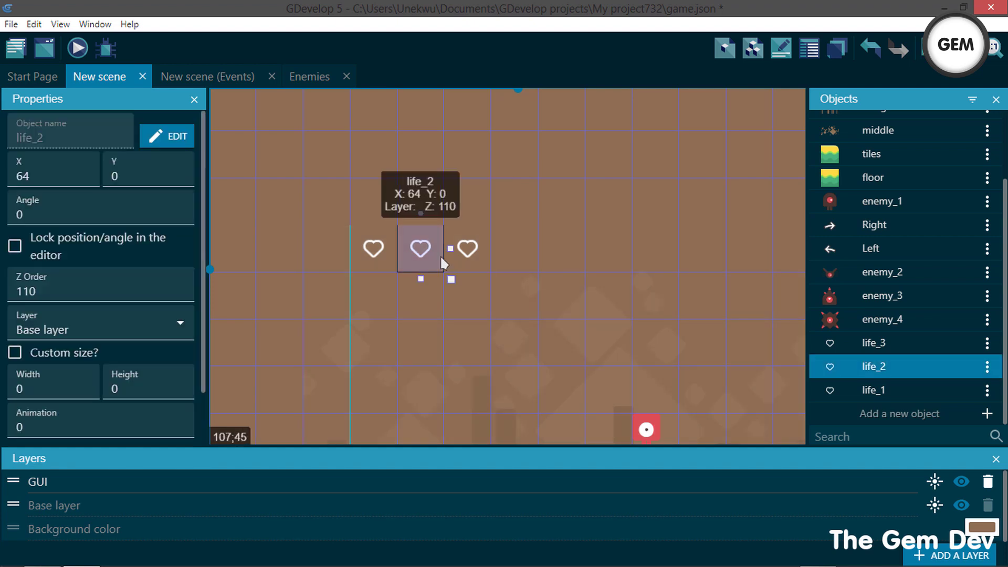
pyautogui.keyDown('shift'); pyautogui.click(465, 252); pyautogui.keyUp('shift')
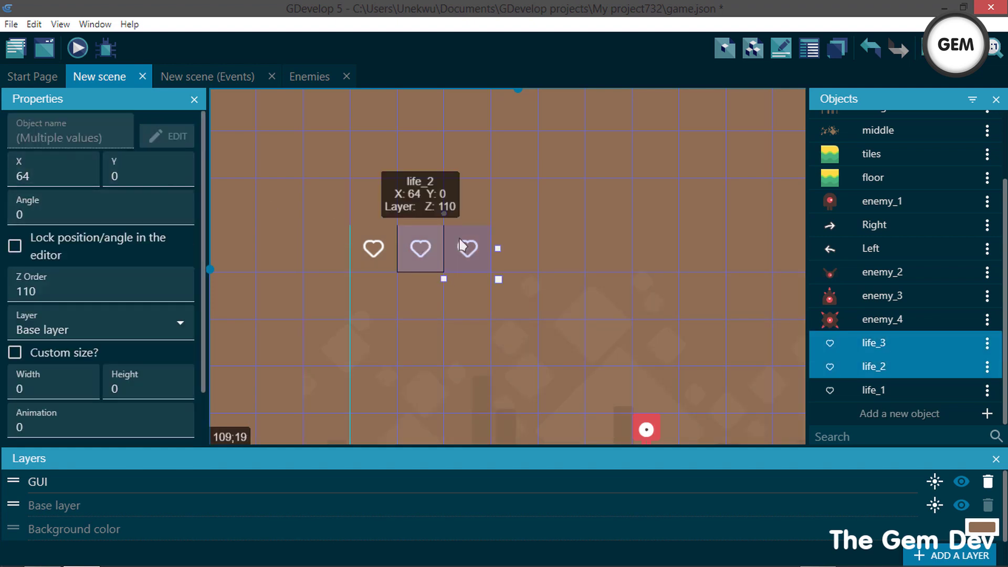
pyautogui.press('Left')
pyautogui.press('Left')
pyautogui.press('Left')
pyautogui.press('Left')
pyautogui.press('Left')
pyautogui.press('Left')
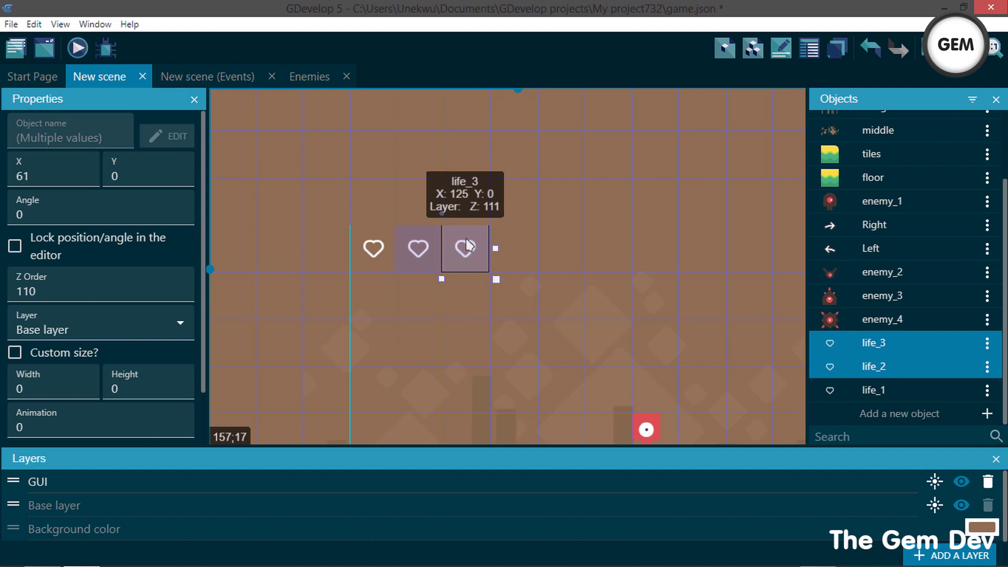
pyautogui.press('Left')
pyautogui.press('Left')
pyautogui.press('Left')
pyautogui.press('Left')
pyautogui.press('Left')
pyautogui.press('Left')
pyautogui.press('Left')
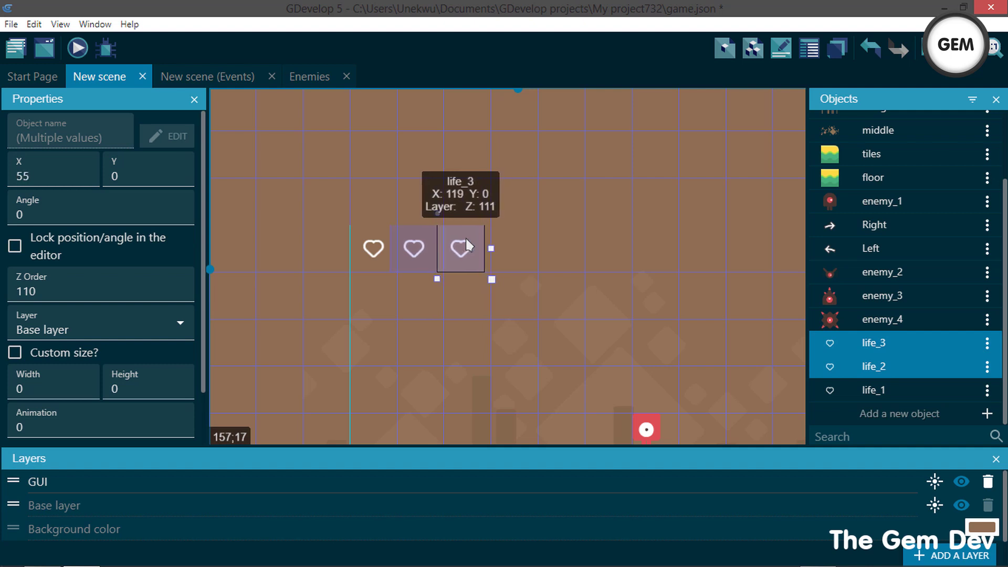
pyautogui.press('Left')
pyautogui.press('Left')
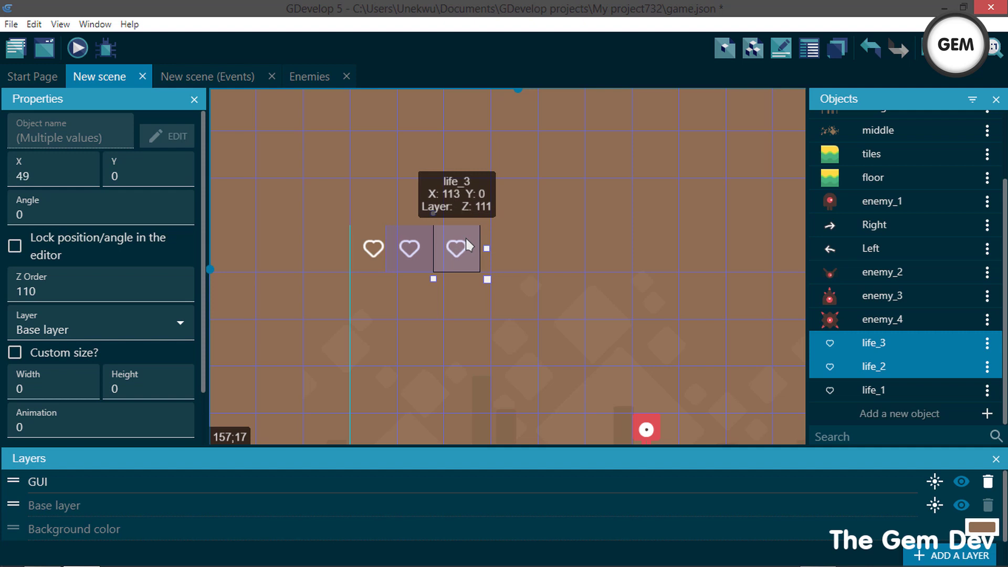
# Step: Nudge life_3 alone toward life_2 to X 97 so the three hearts are evenly spaced, and deselect it
pyautogui.click(484, 242)
pyautogui.click(468, 240)
pyautogui.click(461, 247)
pyautogui.press('Left')
pyautogui.press('Left')
pyautogui.press('Left')
pyautogui.press('Left')
pyautogui.press('Left')
pyautogui.press('Left')
pyautogui.press('Left')
pyautogui.press('Left')
pyautogui.press('Left')
pyautogui.press('Left')
pyautogui.press('Left')
pyautogui.press('Left')
pyautogui.press('Left')
pyautogui.press('Left')
pyautogui.press('Left')
pyautogui.press('Left')
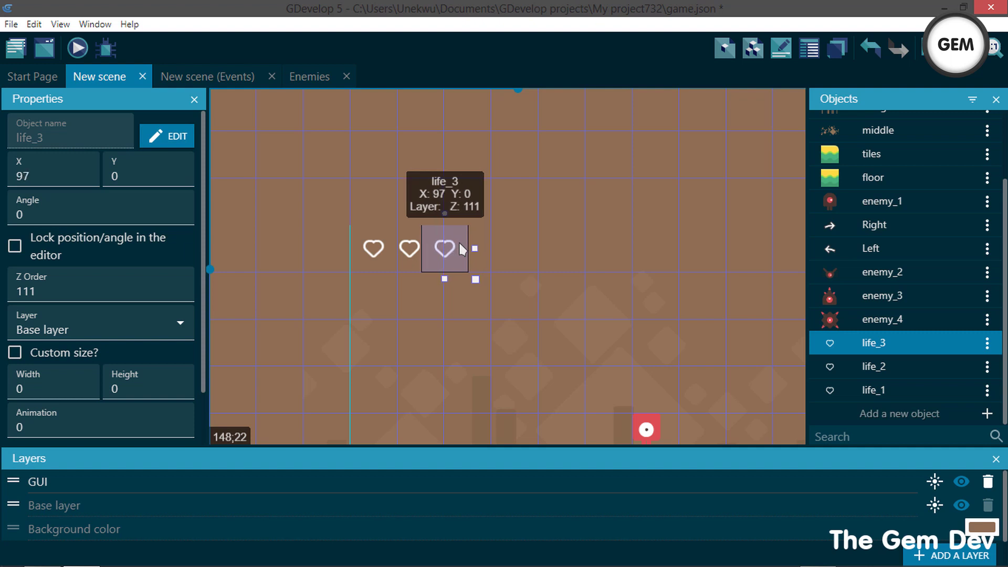
pyautogui.click(519, 213)
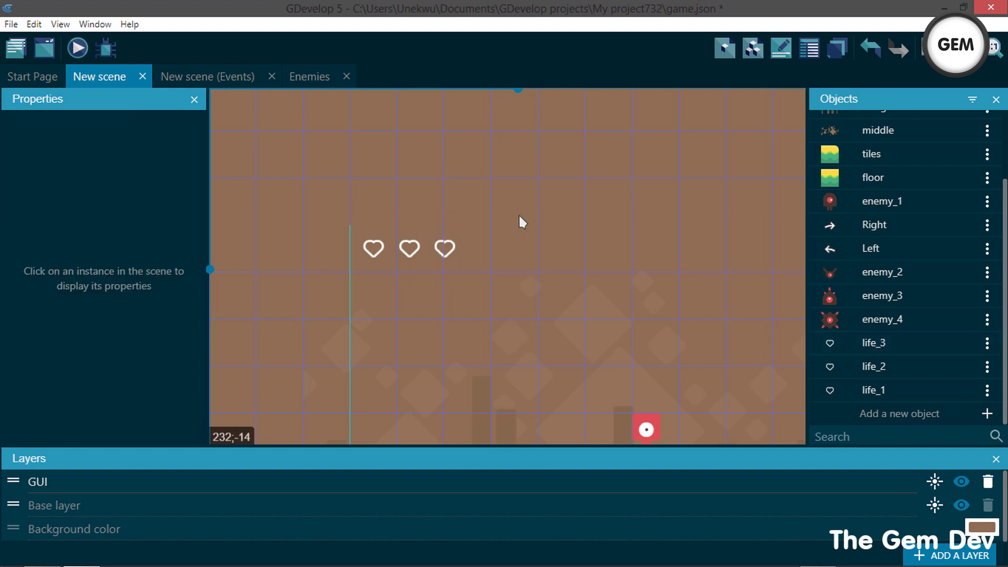
# Step: Select the life_1, life_2 and life_3 instances together and set their animation to 2
pyautogui.click(377, 247)
pyautogui.keyDown('shift'); pyautogui.click(414, 241); pyautogui.keyUp('shift')
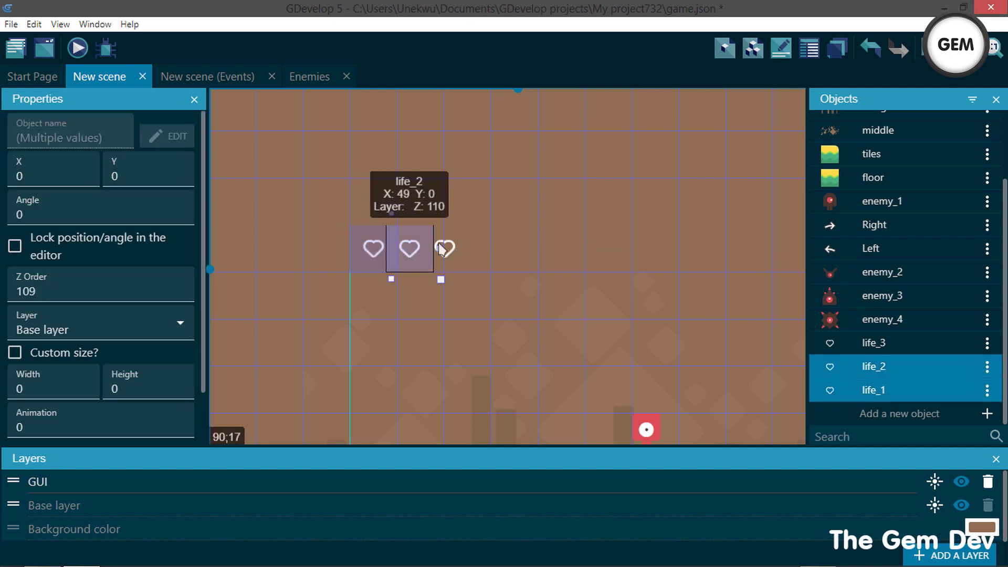
pyautogui.keyDown('shift'); pyautogui.click(445, 249); pyautogui.keyUp('shift')
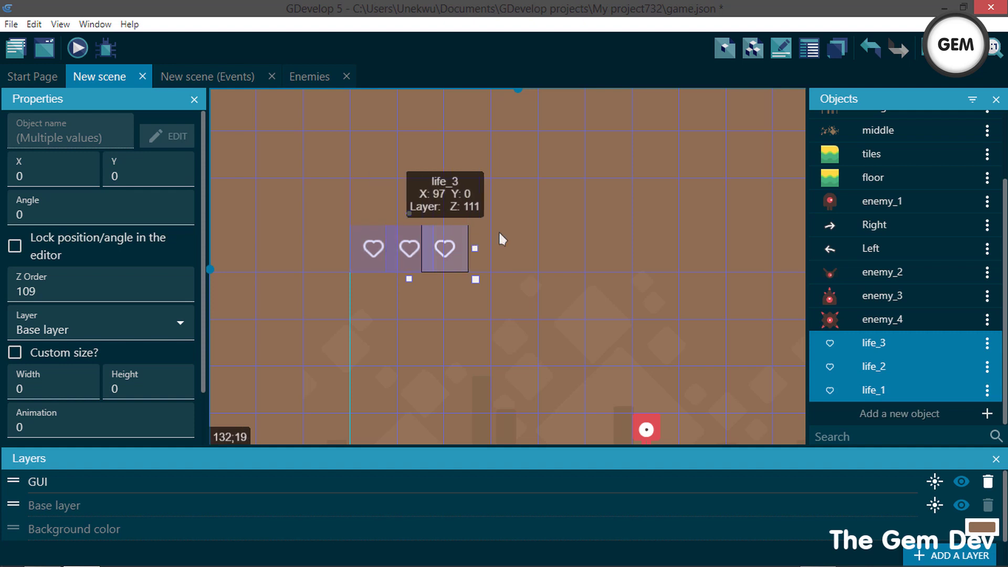
pyautogui.scroll(-2, 85, 278)
pyautogui.click(65, 355)
pyautogui.press('BackSpace')
pyautogui.write('2')
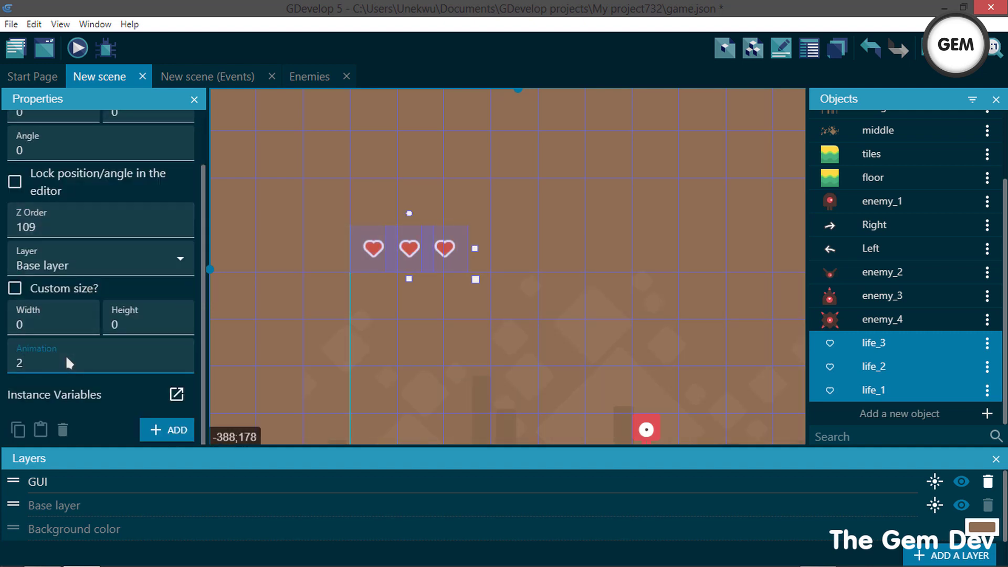
# Step: Reselect the life_1, life_2 and life_3 instances together, set their animation to 0, and deselect them
pyautogui.click(513, 242)
pyautogui.scroll(-4, 507, 249)
pyautogui.scroll(4, 509, 257)
pyautogui.click(464, 256)
pyautogui.keyDown('shift'); pyautogui.click(440, 256); pyautogui.keyUp('shift')
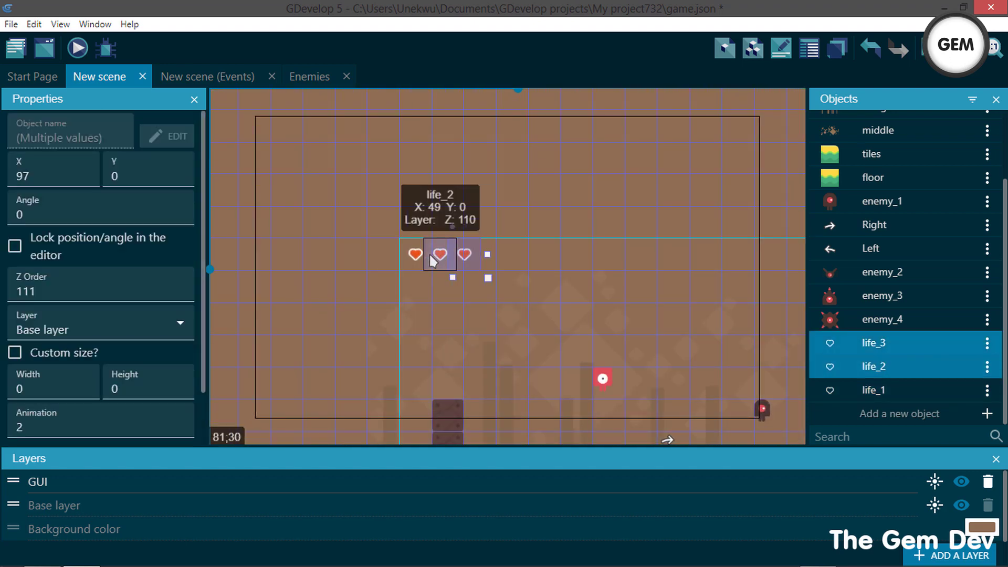
pyautogui.keyDown('shift'); pyautogui.click(415, 256); pyautogui.keyUp('shift')
pyautogui.scroll(-2, 248, 325)
pyautogui.scroll(-1, 40, 309)
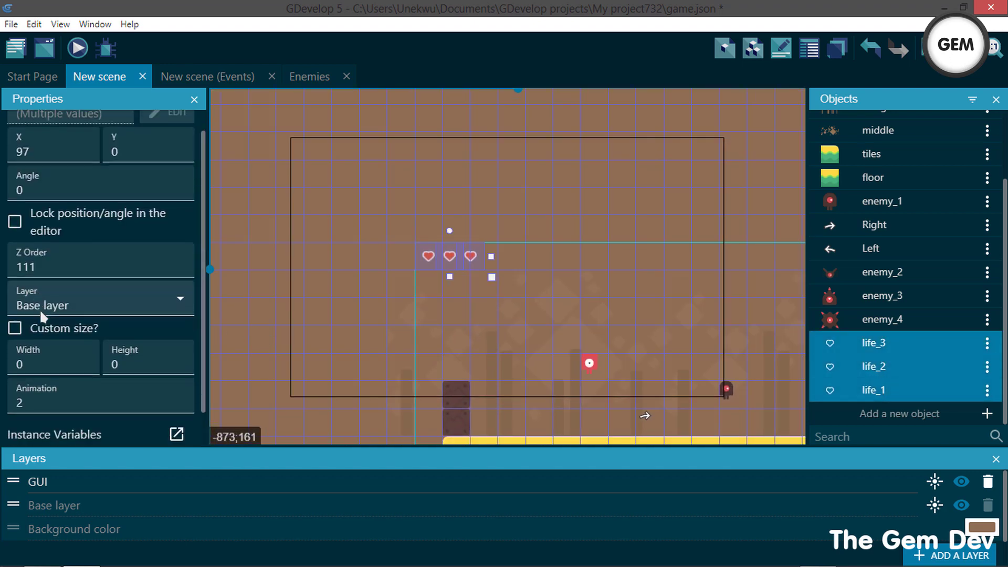
pyautogui.scroll(-1, 40, 309)
pyautogui.click(63, 361)
pyautogui.press('BackSpace')
pyautogui.write('0')
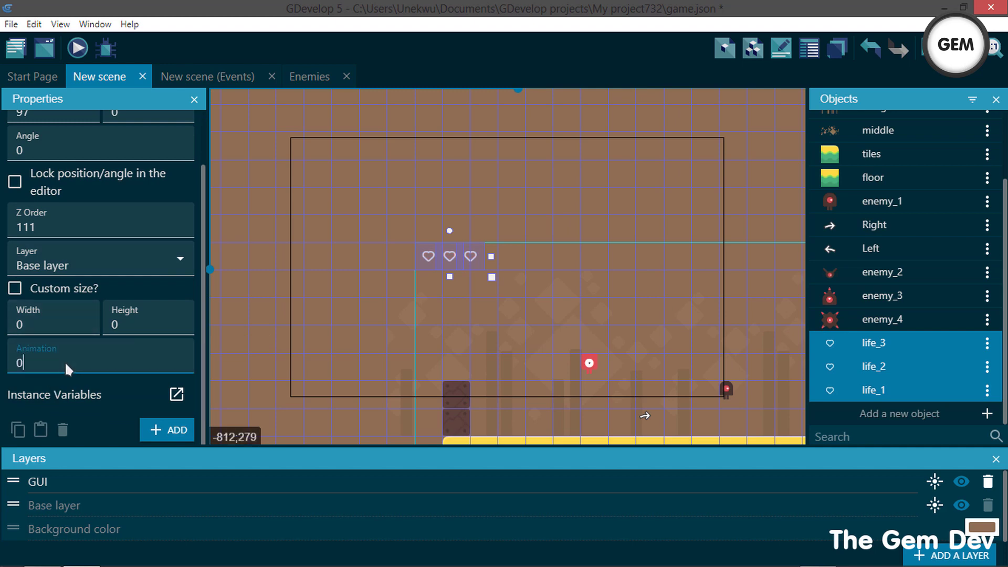
pyautogui.click(426, 219)
pyautogui.scroll(1, 427, 218)
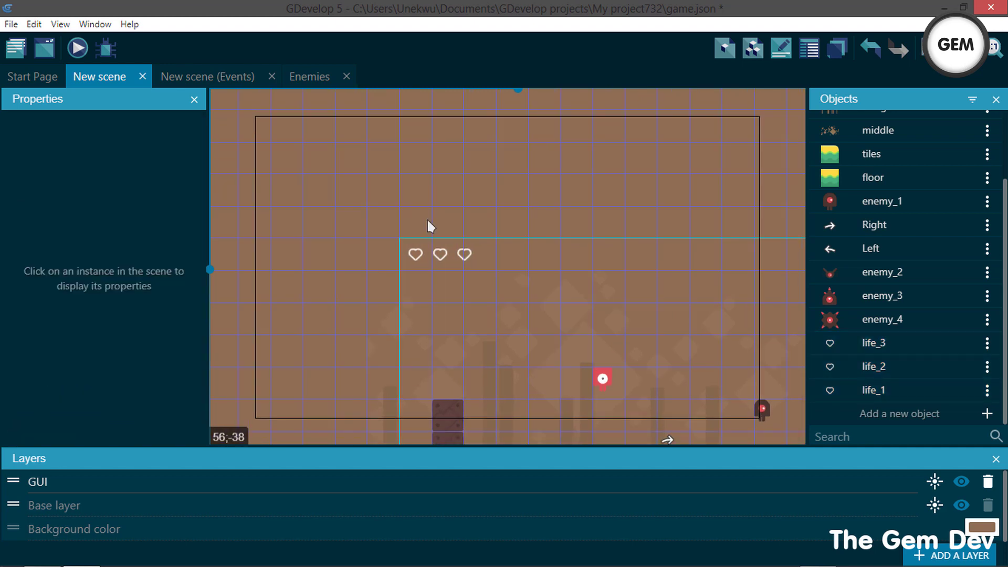
# Step: Preview the scene, jump and move the player left to check where the hearts appear, and close the preview
pyautogui.click(77, 49)
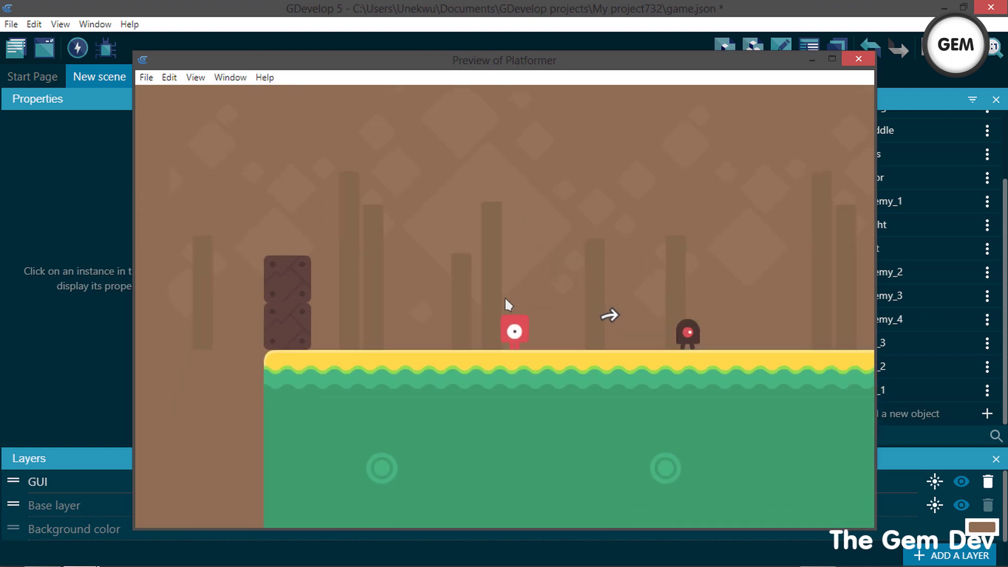
pyautogui.press('space')
pyautogui.press('Left')
pyautogui.press('space')
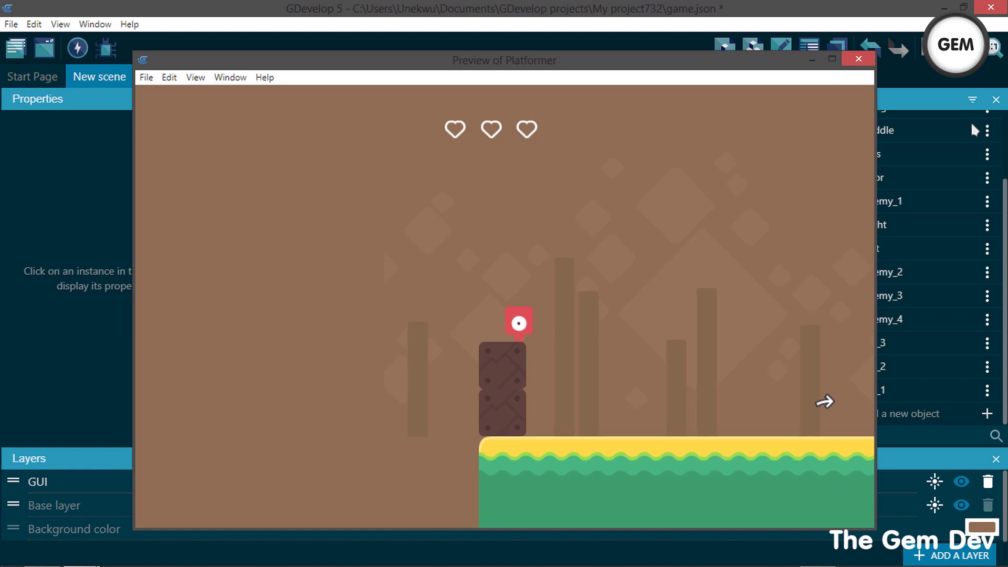
pyautogui.click(855, 59)
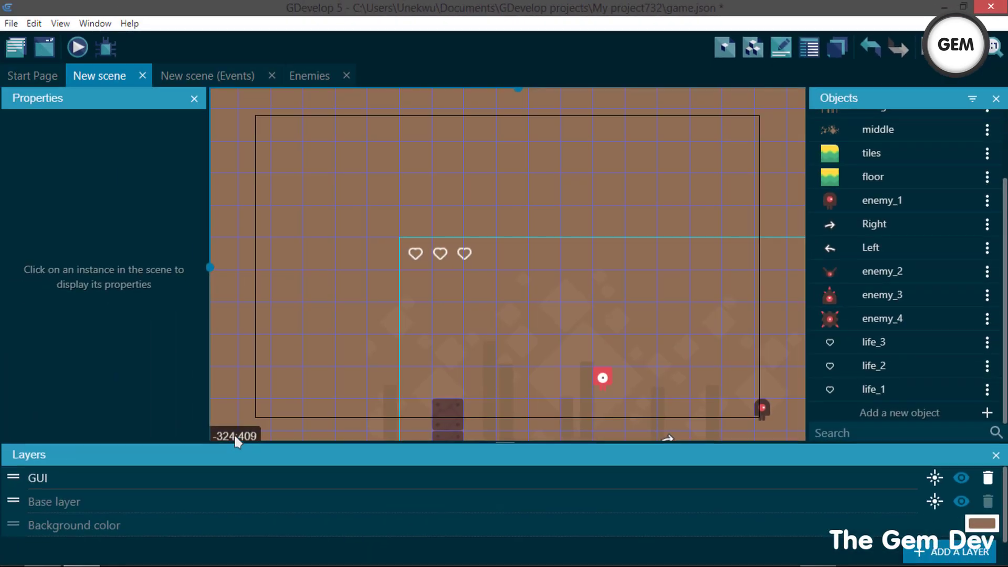
# Step: Enlarge the layers list and open the GUI layer's name for editing
pyautogui.moveTo(235, 437); pyautogui.dragTo(234, 399)
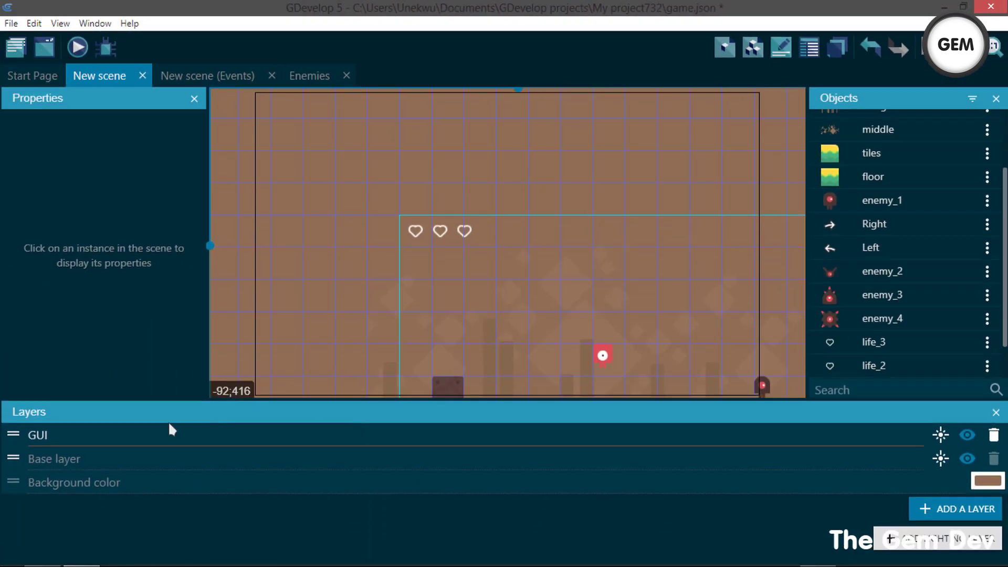
pyautogui.click(117, 441)
pyautogui.click(35, 435)
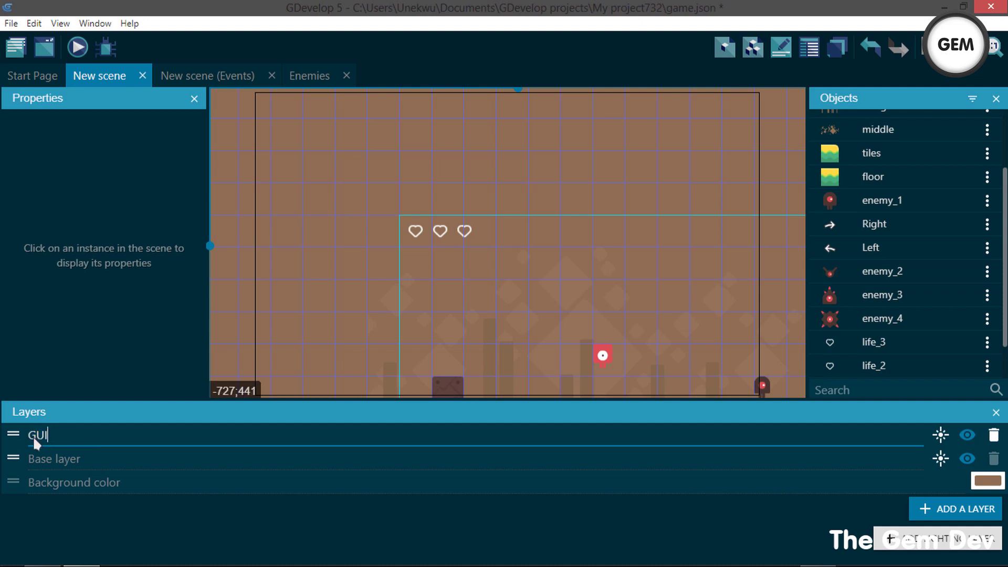
pyautogui.doubleClick(133, 436)
# Step: Add a new layer above GUI and name it UI
pyautogui.click(941, 510)
pyautogui.click(174, 443)
pyautogui.write('G')
pyautogui.write('UI')
pyautogui.press('BackSpace')
pyautogui.press('BackSpace')
pyautogui.press('BackSpace')
pyautogui.write('UI')
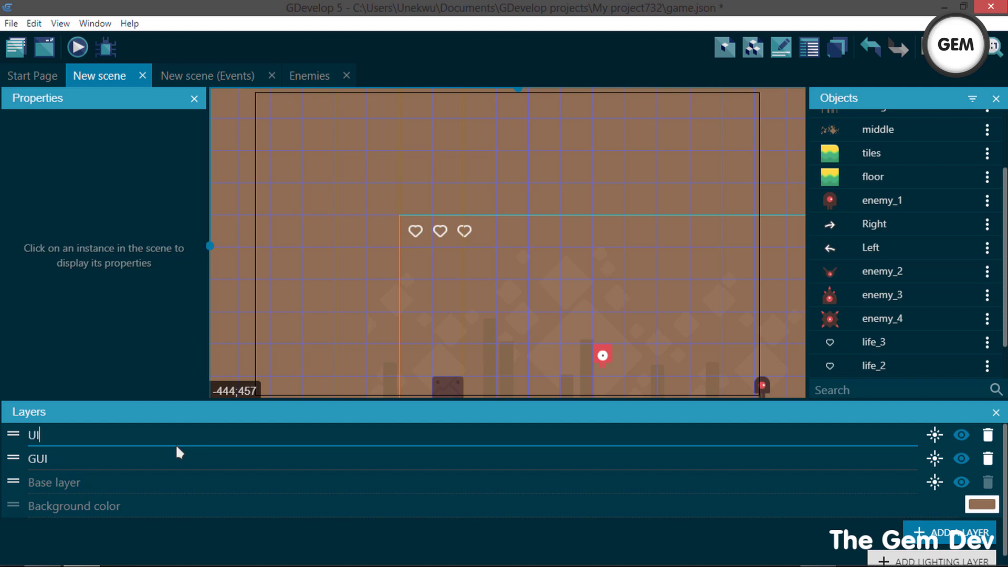
# Step: Clear the new layer's name and delete that layer along with any objects on it
pyautogui.press('BackSpace')
pyautogui.press('BackSpace')
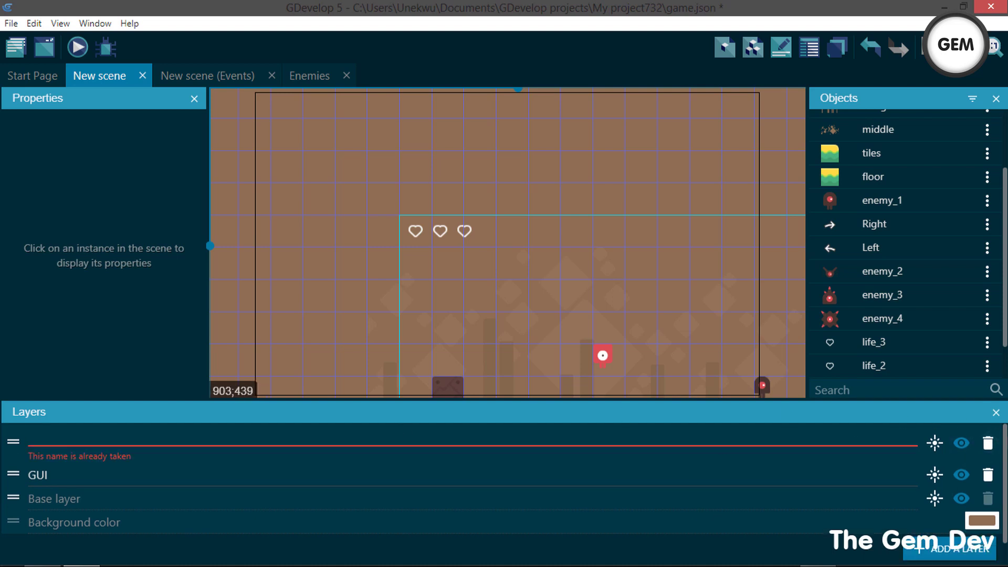
pyautogui.click(987, 442)
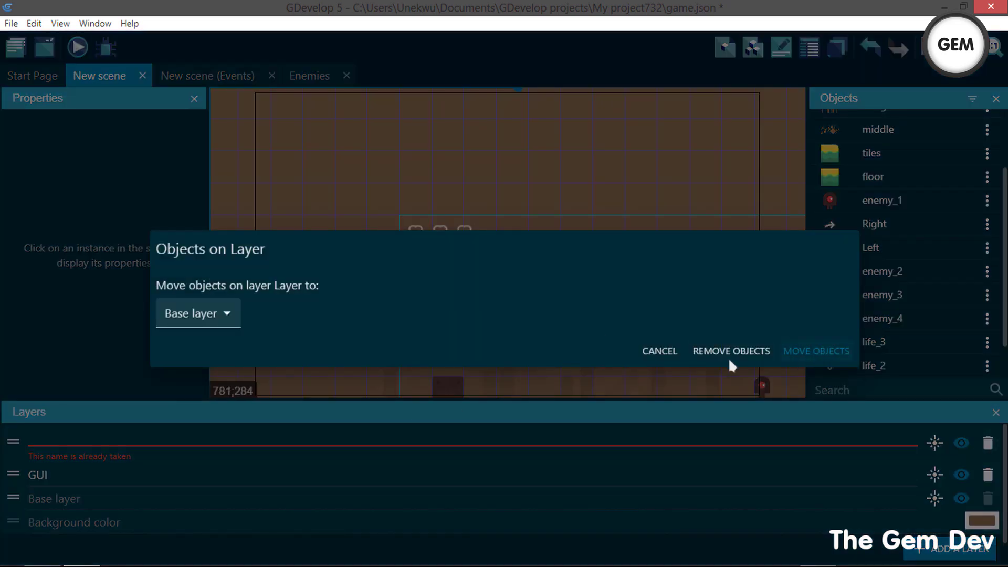
pyautogui.click(721, 350)
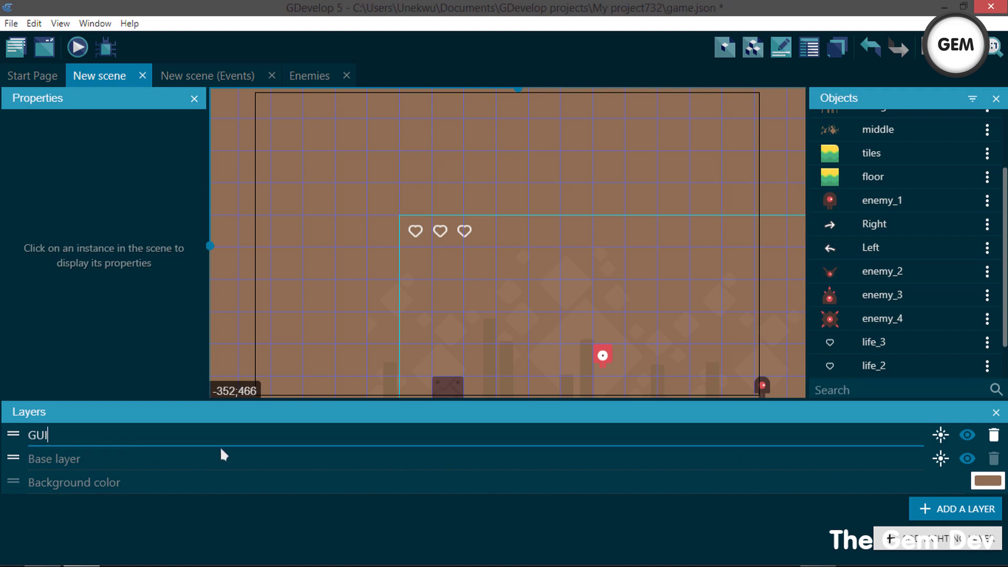
# Step: Select the life_1, life_2 and life_3 instances together and move them to the GUI layer
pyautogui.click(416, 230)
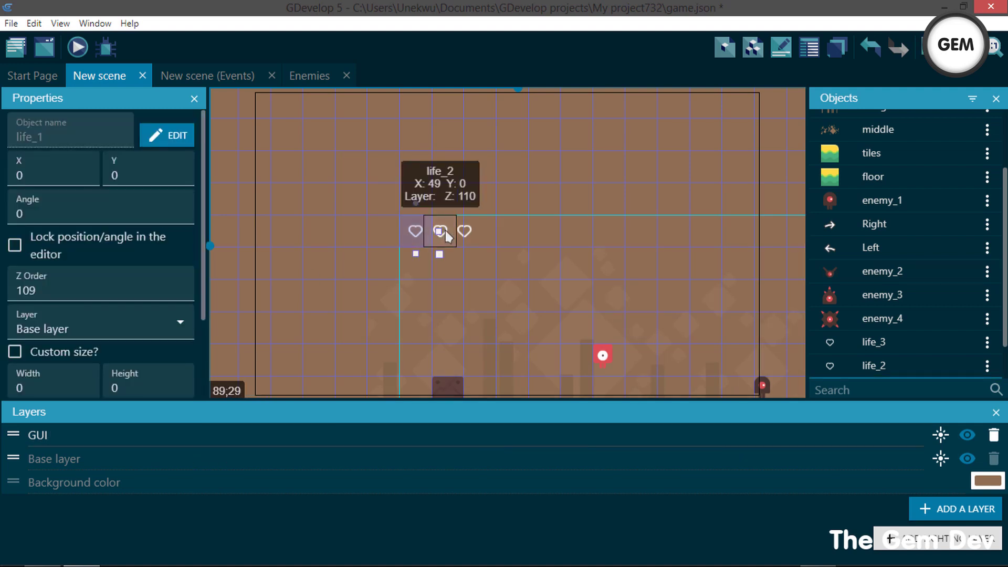
pyautogui.keyDown('shift'); pyautogui.click(441, 231); pyautogui.keyUp('shift')
pyautogui.keyDown('shift'); pyautogui.click(469, 231); pyautogui.keyUp('shift')
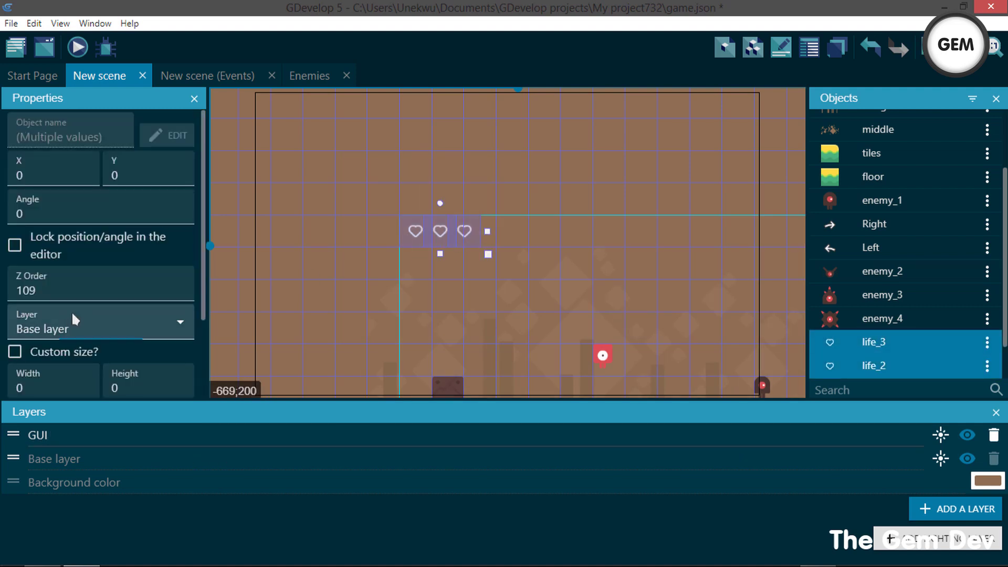
pyautogui.scroll(-2, 73, 294)
pyautogui.scroll(-1, 74, 260)
pyautogui.click(88, 247)
pyautogui.click(58, 290)
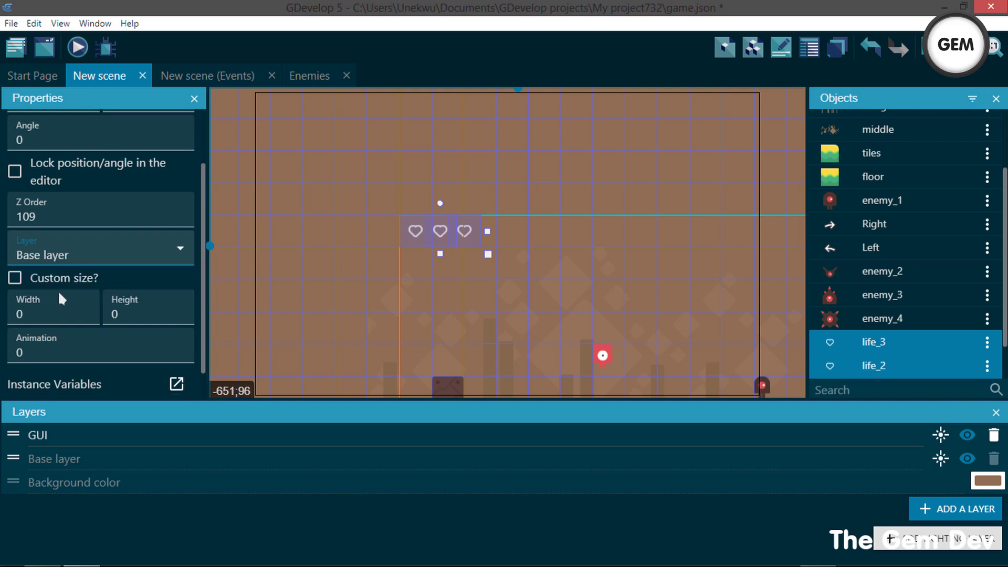
# Step: Preview the scene and move and jump the player both ways to check the hearts' position on screen
pyautogui.click(77, 47)
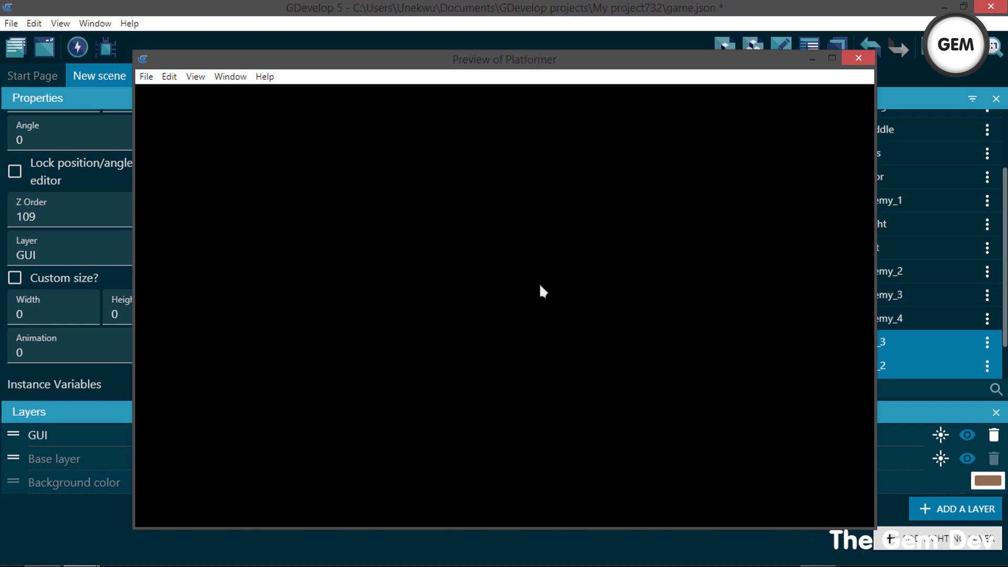
pyautogui.press('Right')
pyautogui.press('space')
pyautogui.press('Left')
pyautogui.press('space')
pyautogui.press('Right')
pyautogui.press('space')
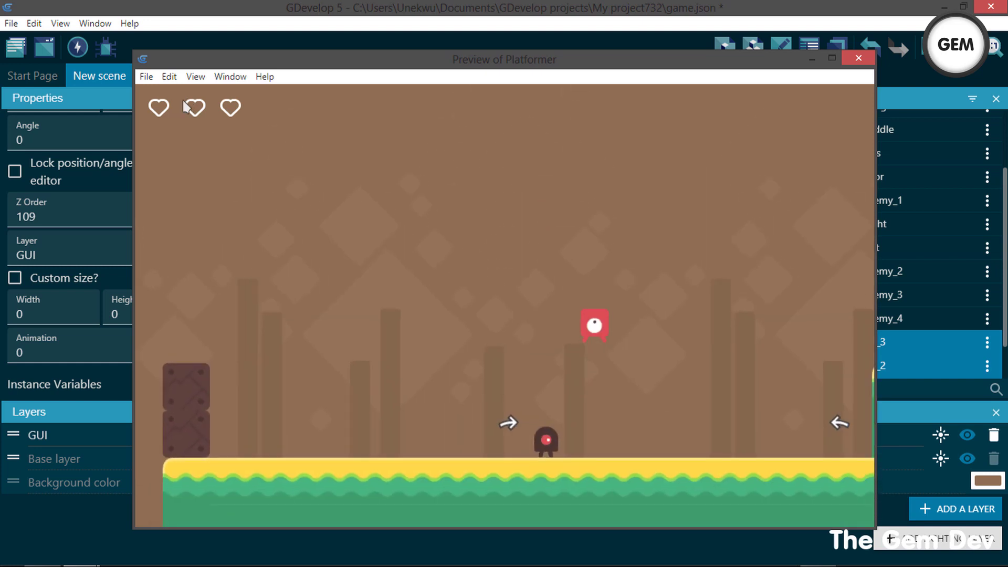